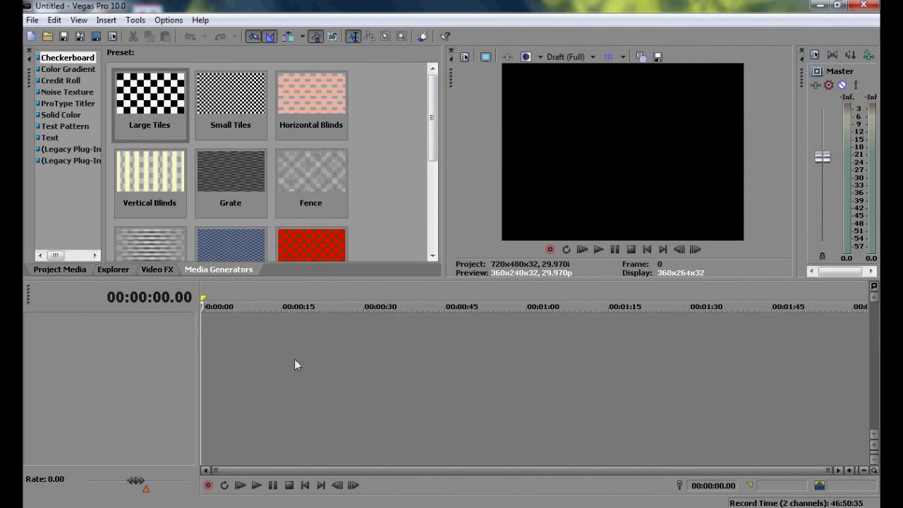
Step: Import MVI_0001 from My Videos > COD Videos into the project media
click(294, 359)
key(ctrl+Home)
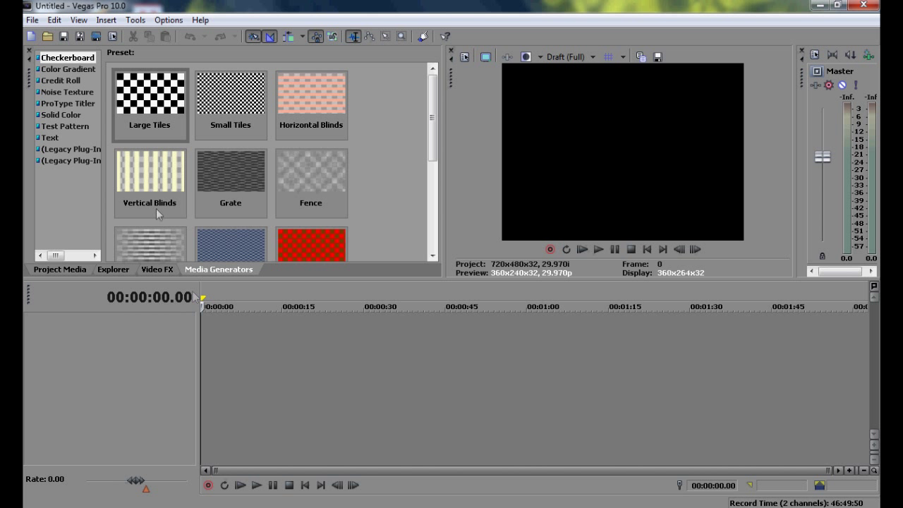
click(60, 269)
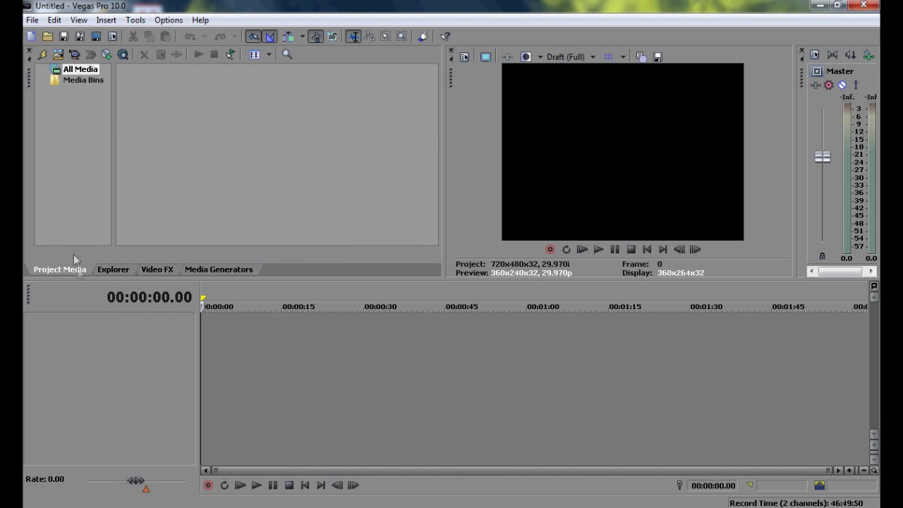
click(59, 54)
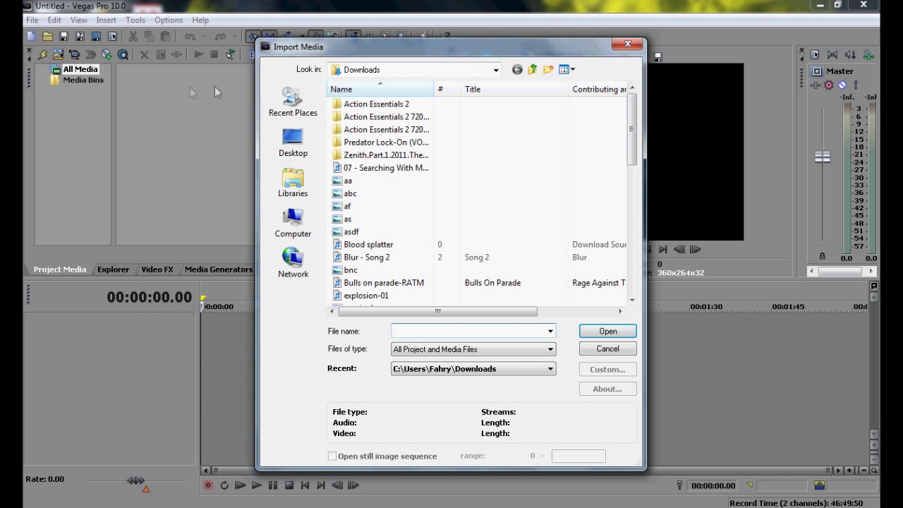
click(533, 70)
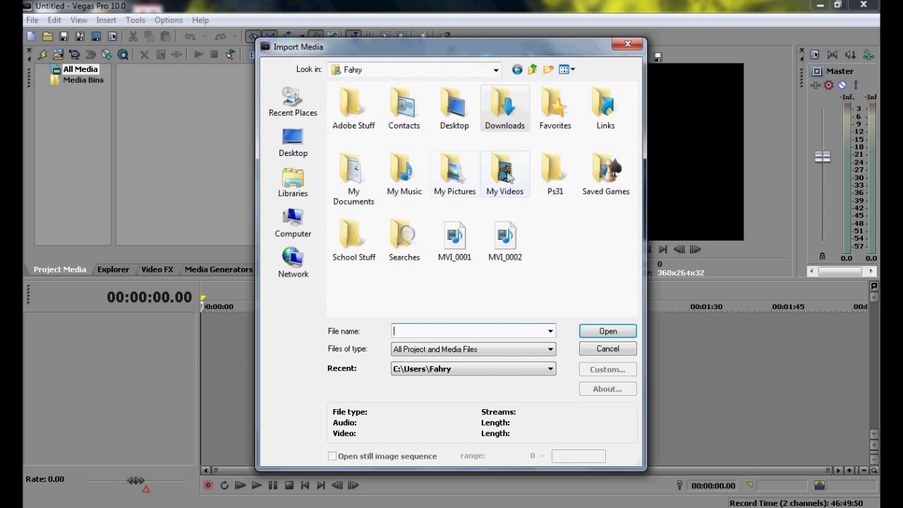
double_click(505, 173)
double_click(367, 131)
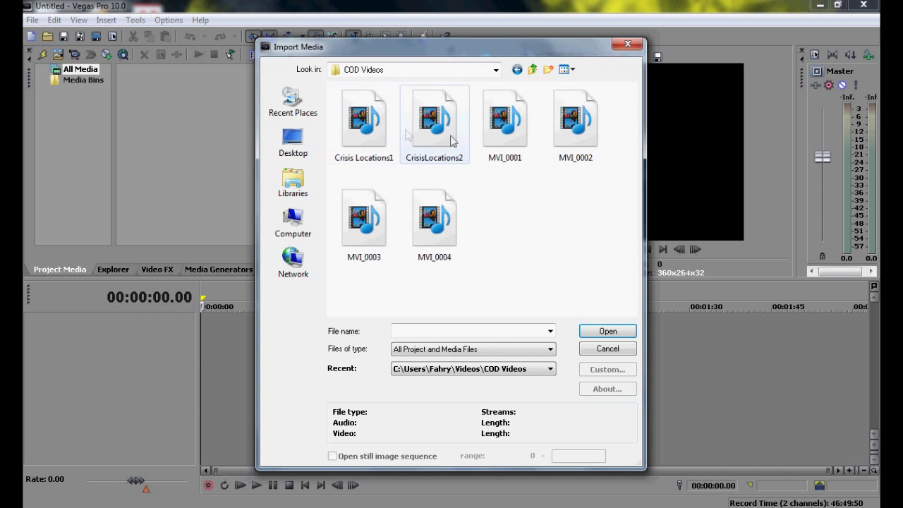
double_click(505, 123)
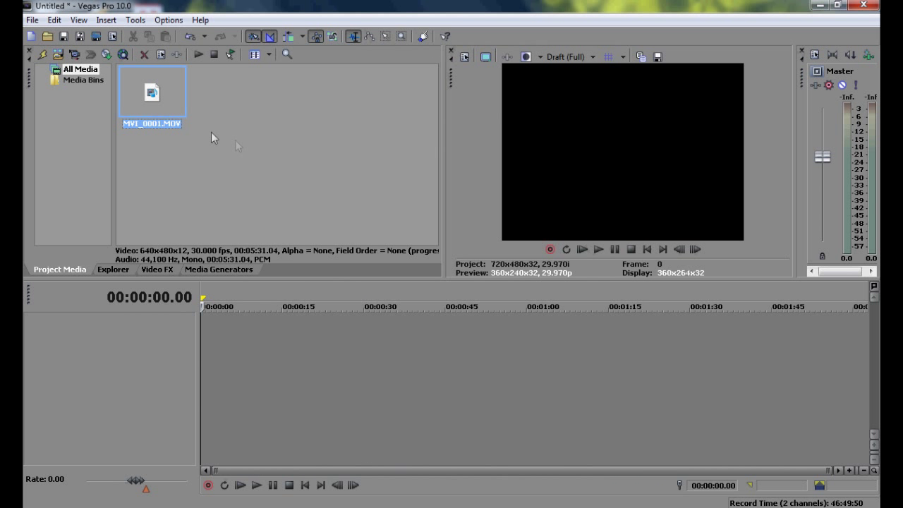
Step: Place MVI_0001.MOV at the timeline start and mark the range 24.17–44.10
drag(159, 92, 200, 362)
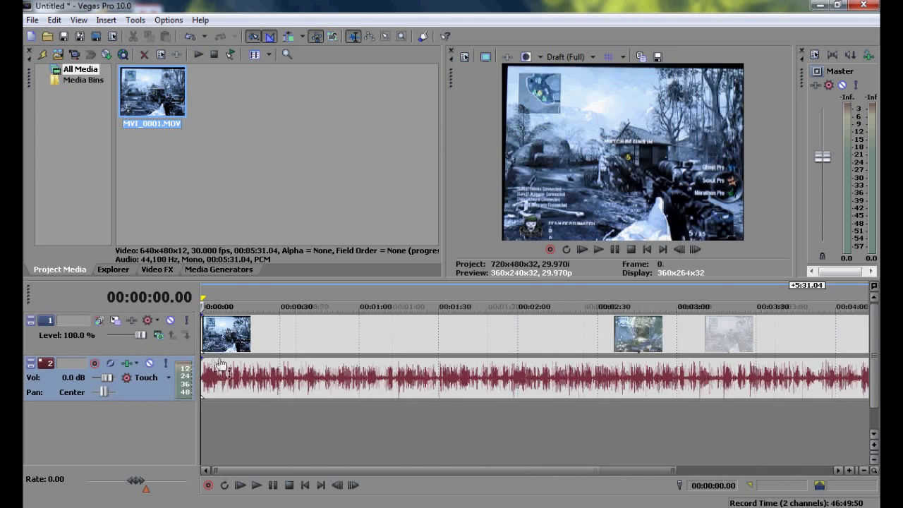
click(245, 419)
drag(248, 419, 288, 424)
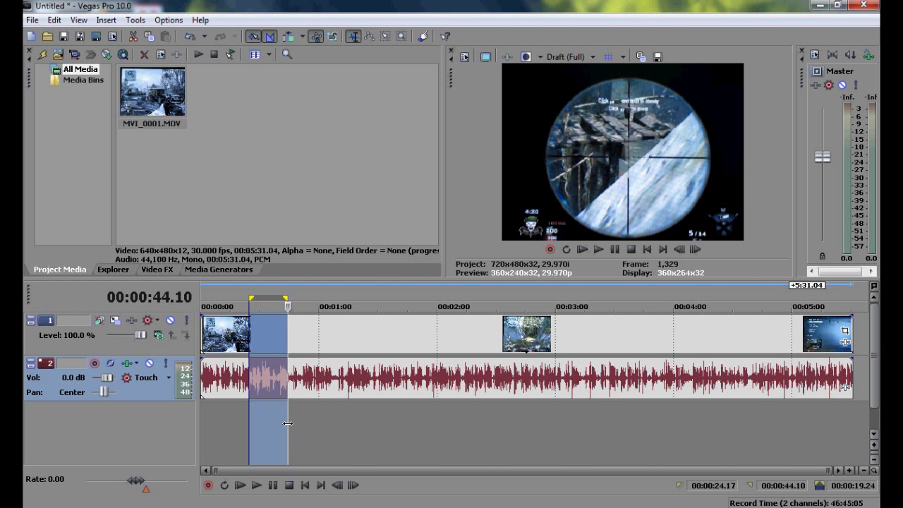
Step: Split the clip at 44.10, delete the footage before it, and remove the audio track
click(288, 423)
key(s)
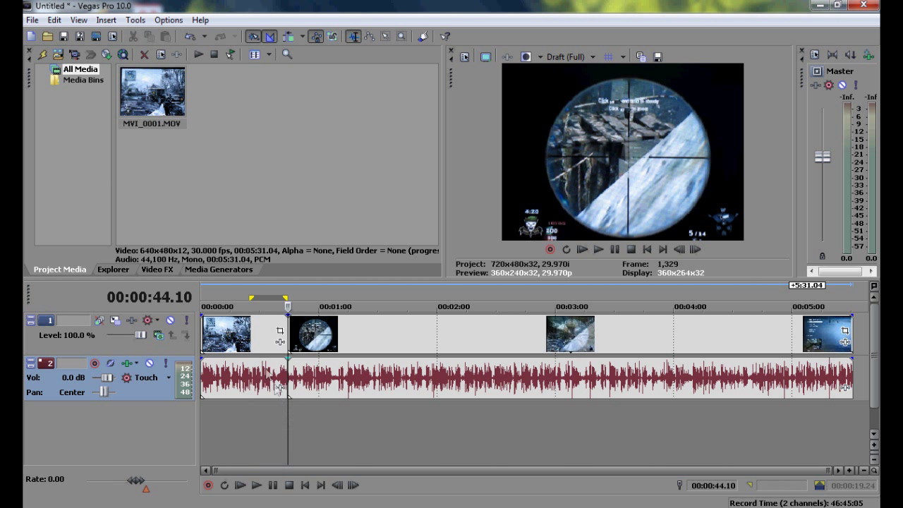
click(261, 350)
key(Delete)
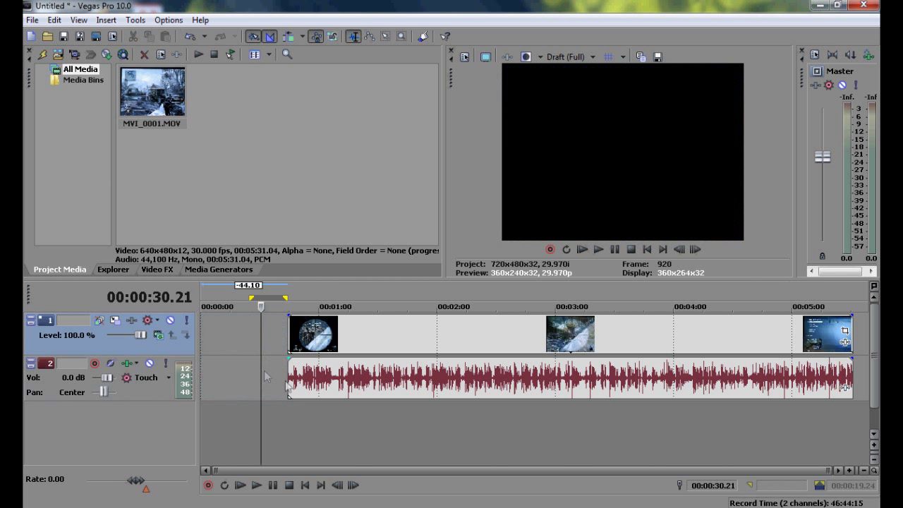
click(303, 388)
right_click(166, 392)
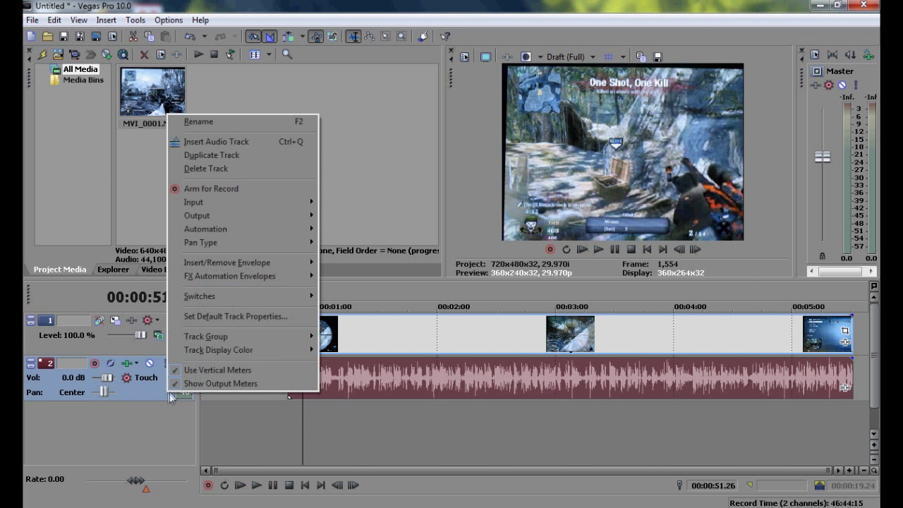
click(231, 174)
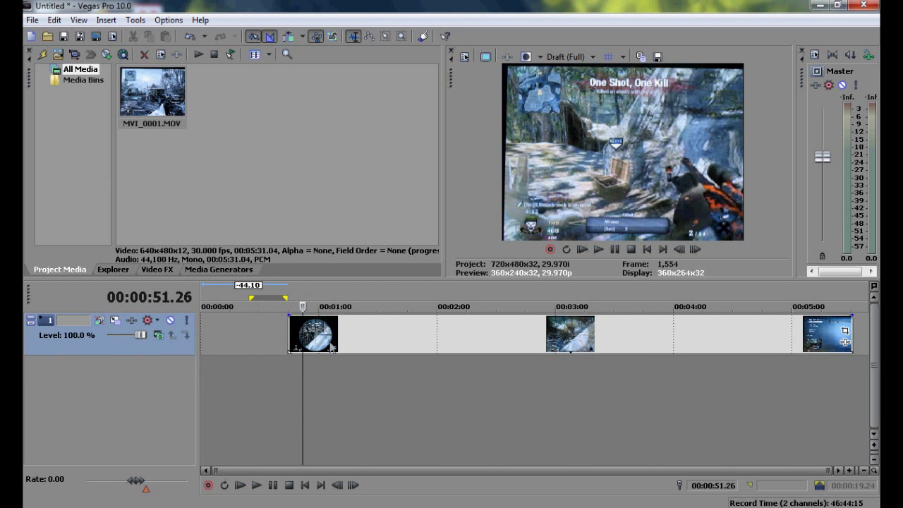
Step: Slide the video clip earlier and cut away everything after 40.27
drag(329, 341, 303, 340)
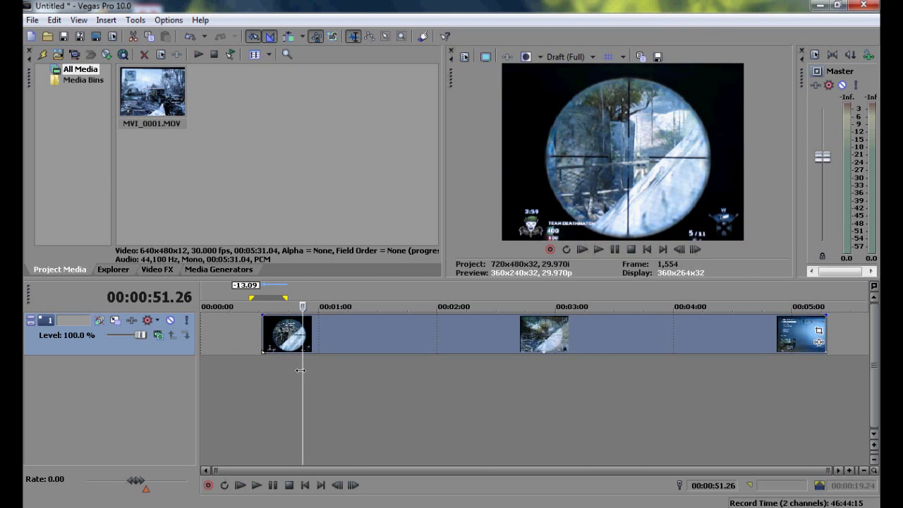
mouse_move(297, 371)
mouse_down()
mouse_move(267, 373)
mouse_move(280, 378)
mouse_up()
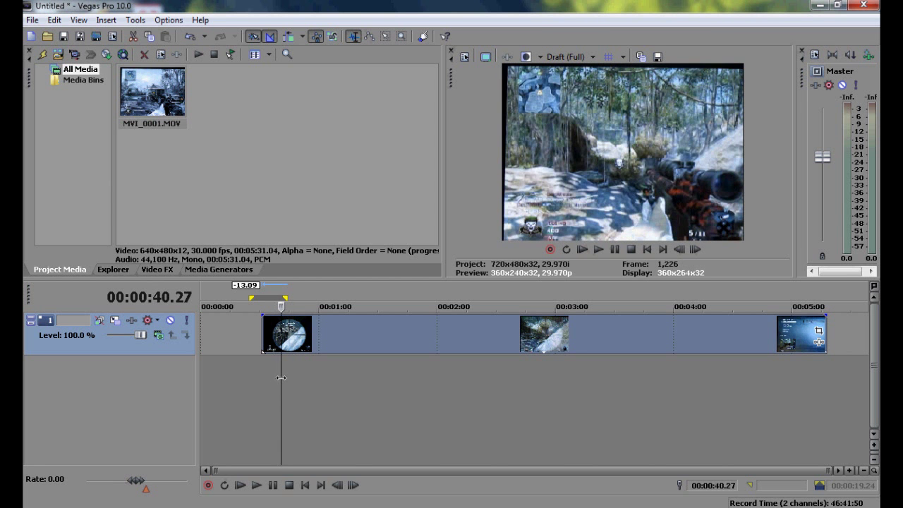
key(s)
click(310, 345)
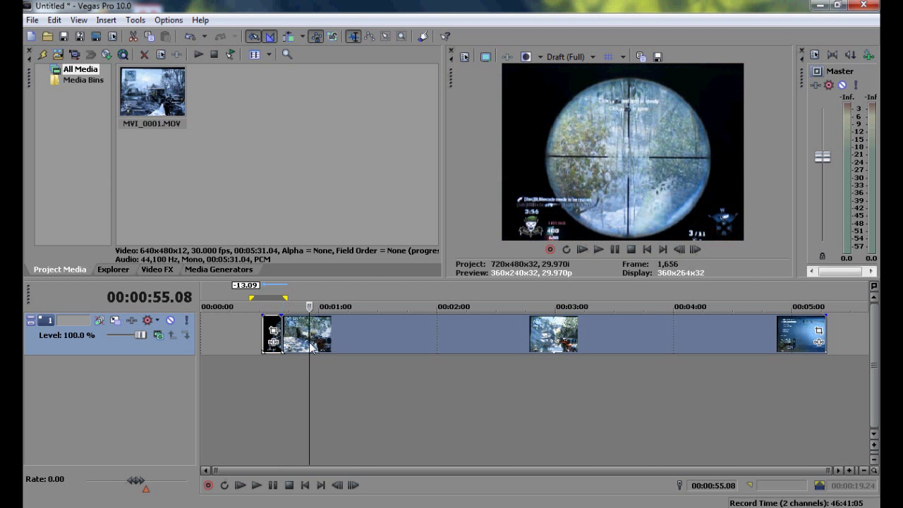
key(Delete)
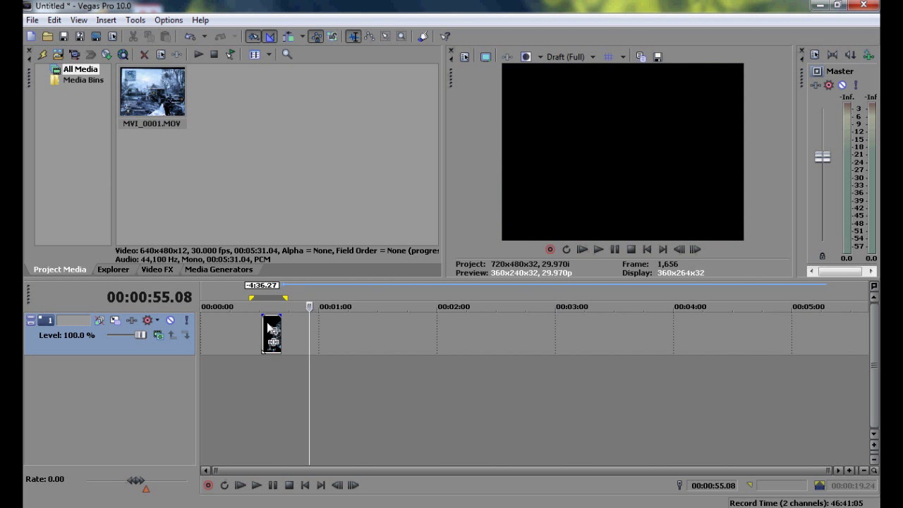
Step: Play back the trimmed gameplay excerpt from its start
click(268, 326)
click(263, 323)
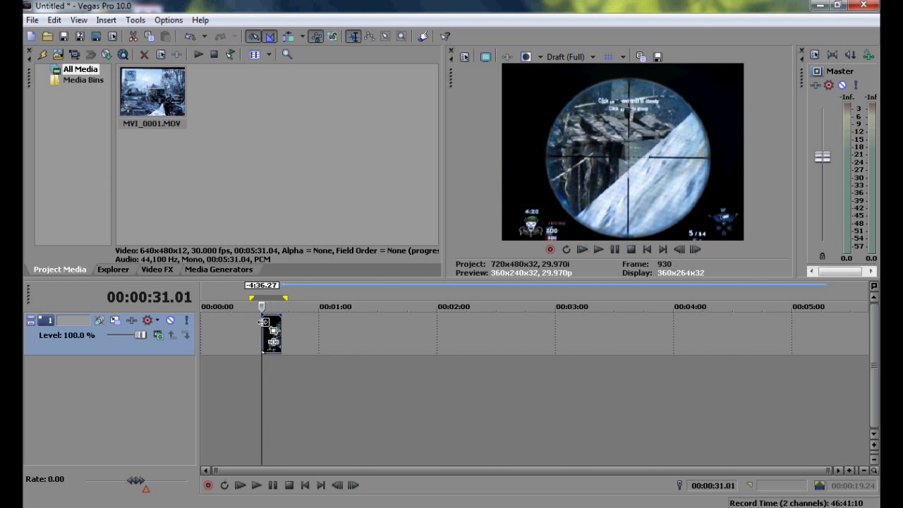
click(600, 254)
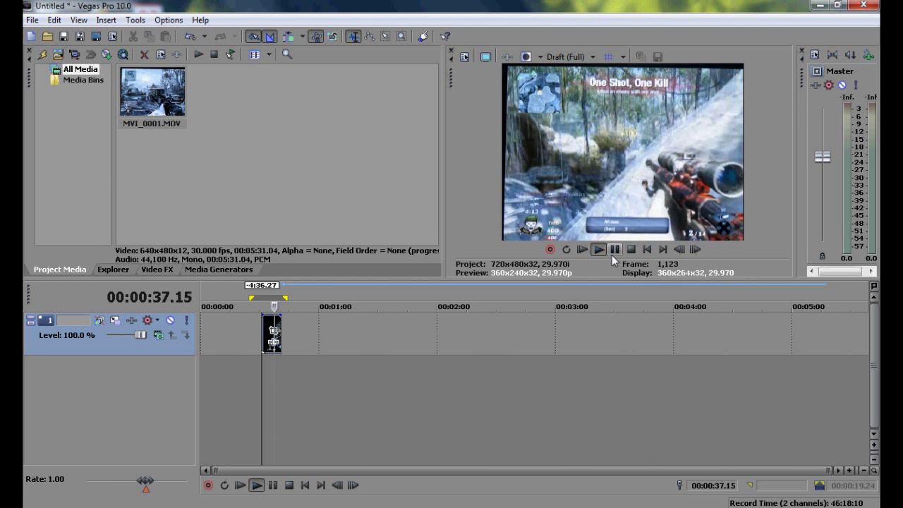
click(614, 251)
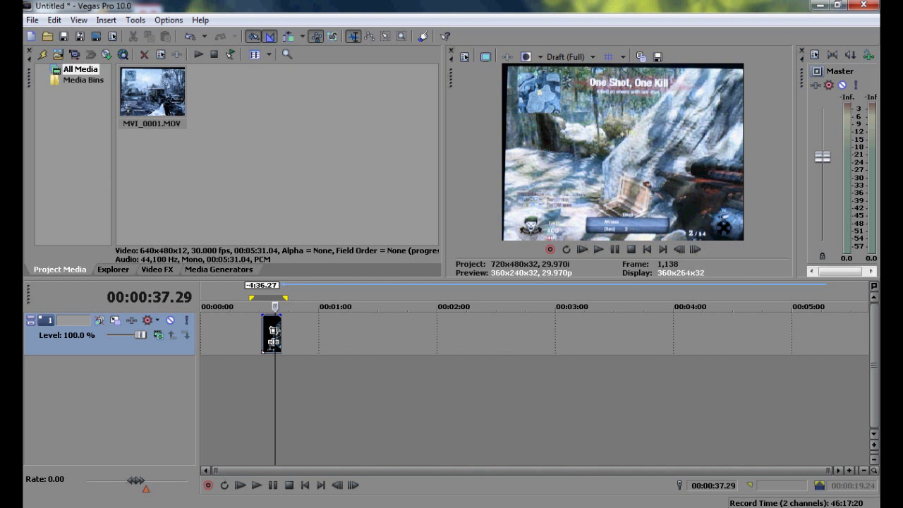
mouse_move(110, 507)
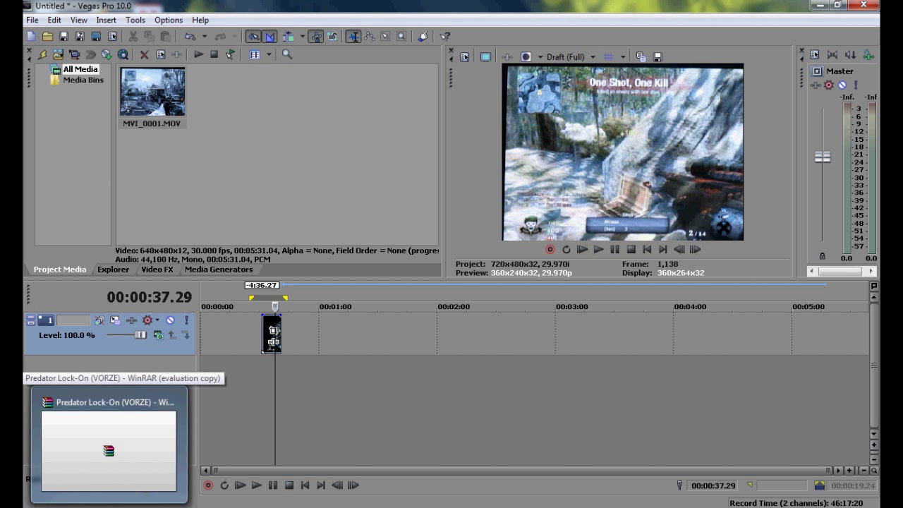
Step: Drag AvP Border.wmv from the Predator Lock-On archive onto the Vegas timeline
click(108, 444)
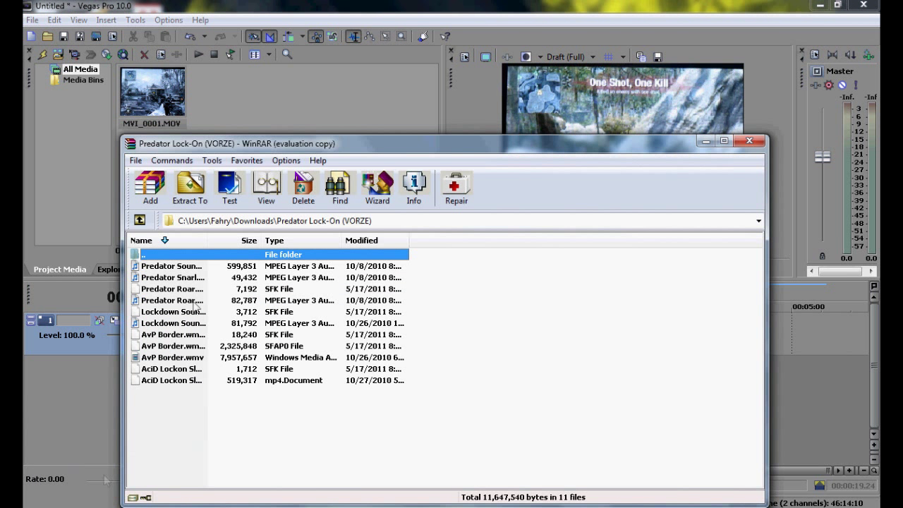
drag(330, 146, 549, 73)
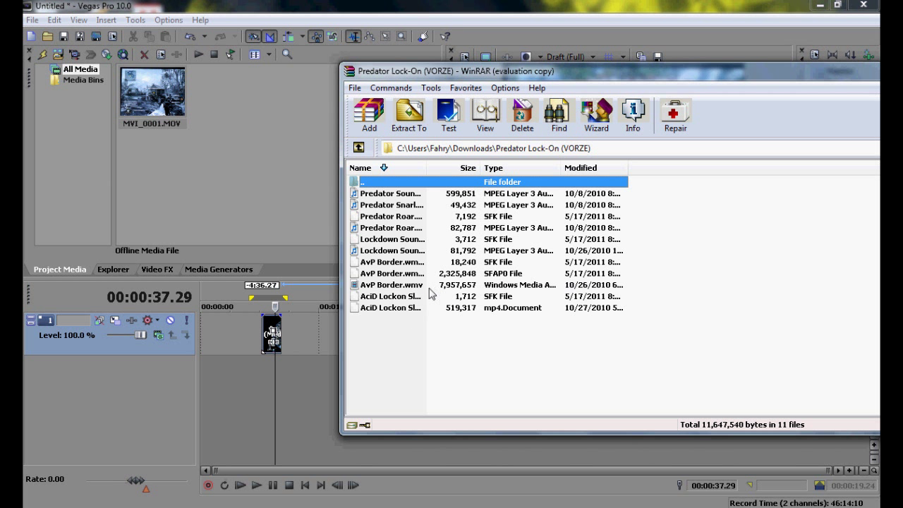
click(357, 285)
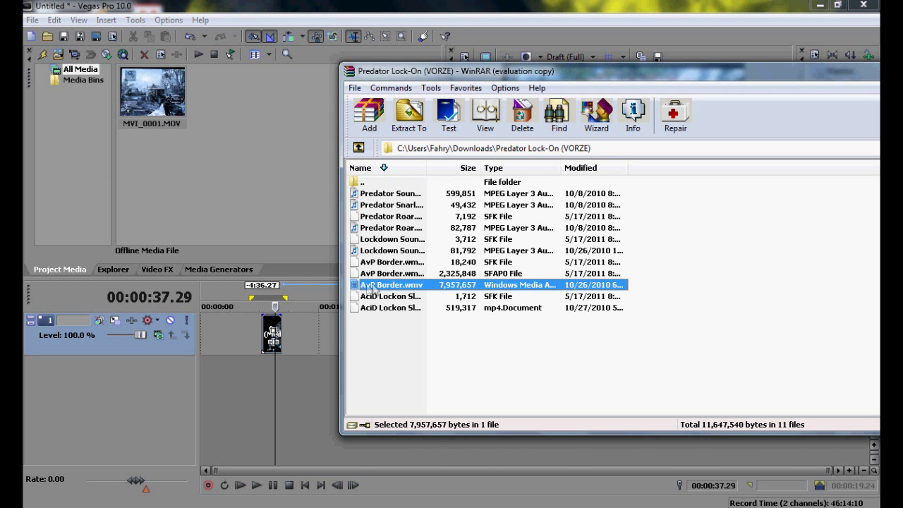
drag(422, 286, 267, 363)
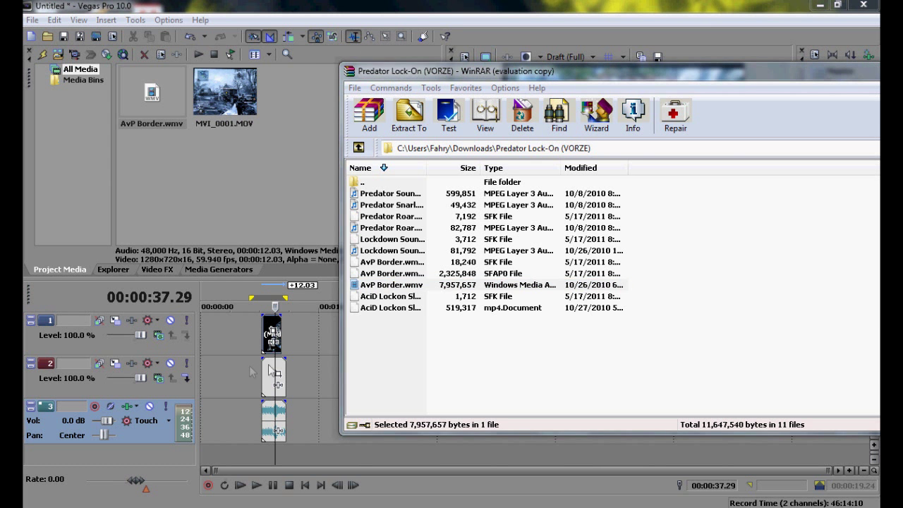
click(250, 372)
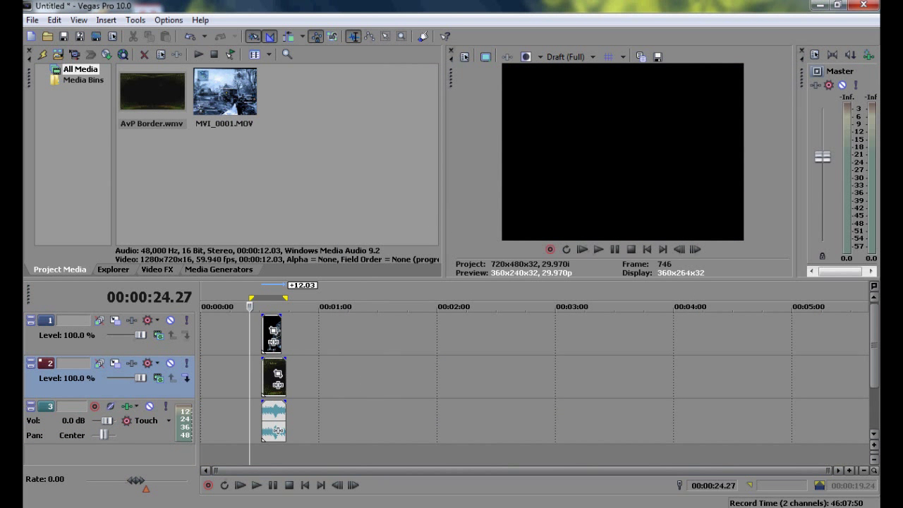
key(alt+Tab)
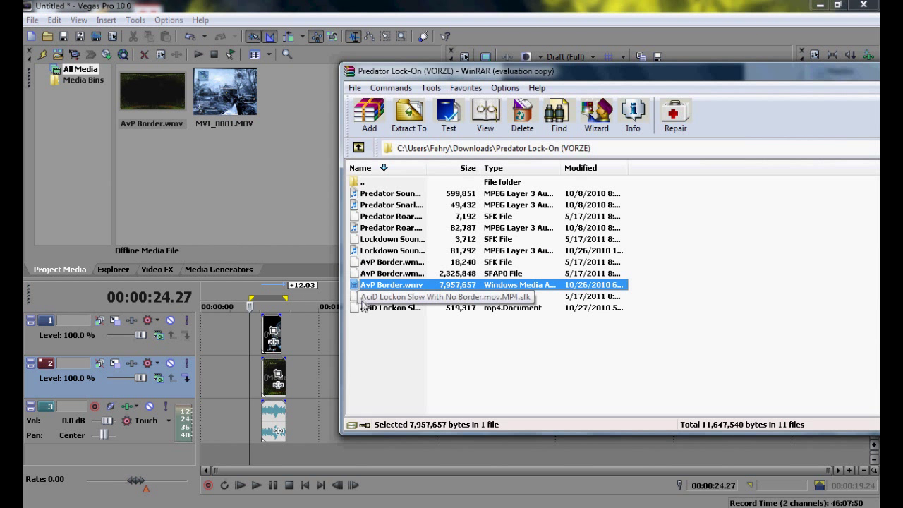
Step: Add the AciD Lockon MP4 from the archive to the timeline, dismissing the unsupported-file error
click(363, 309)
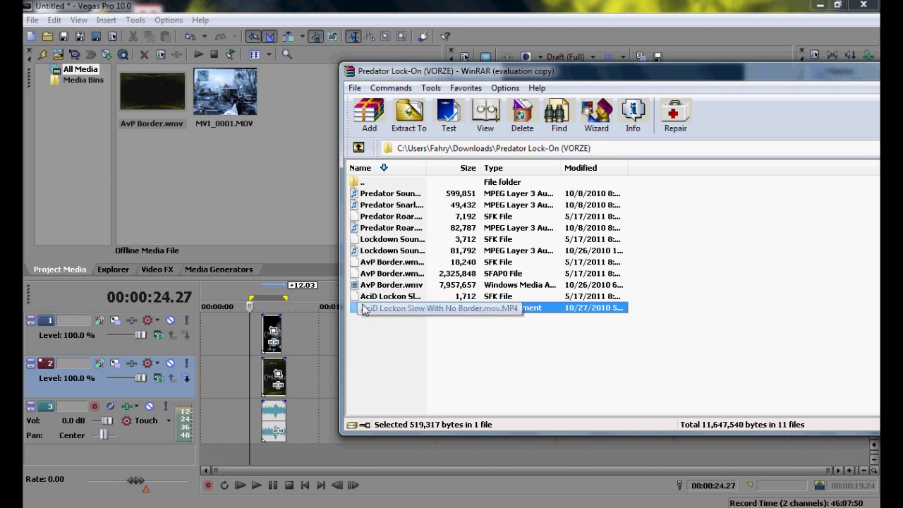
drag(365, 300, 362, 298)
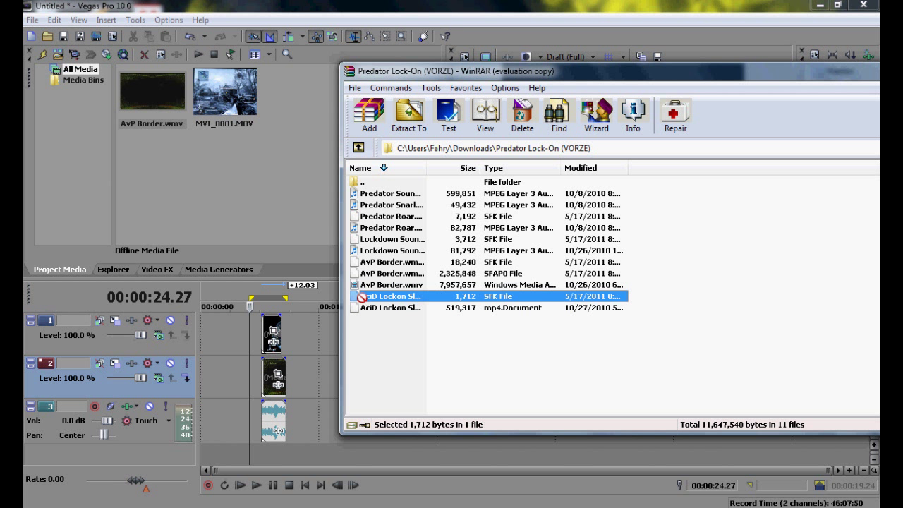
drag(360, 334, 271, 452)
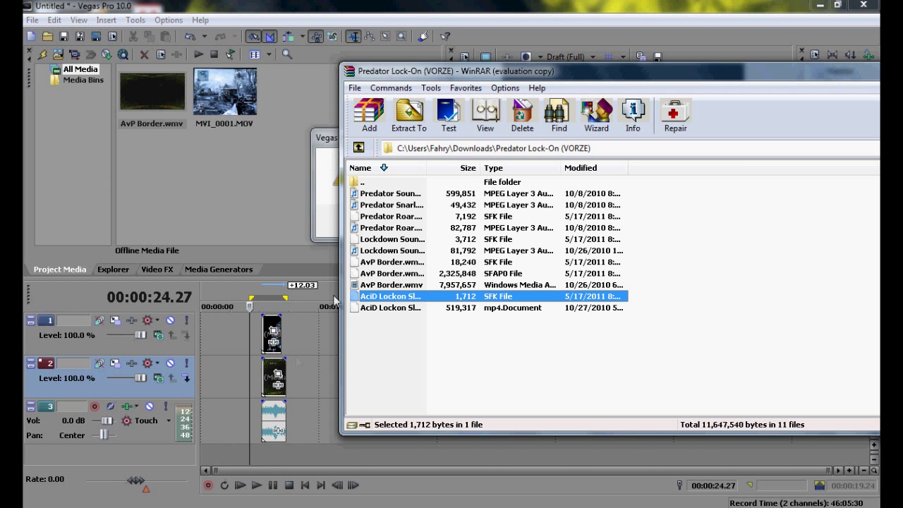
click(325, 210)
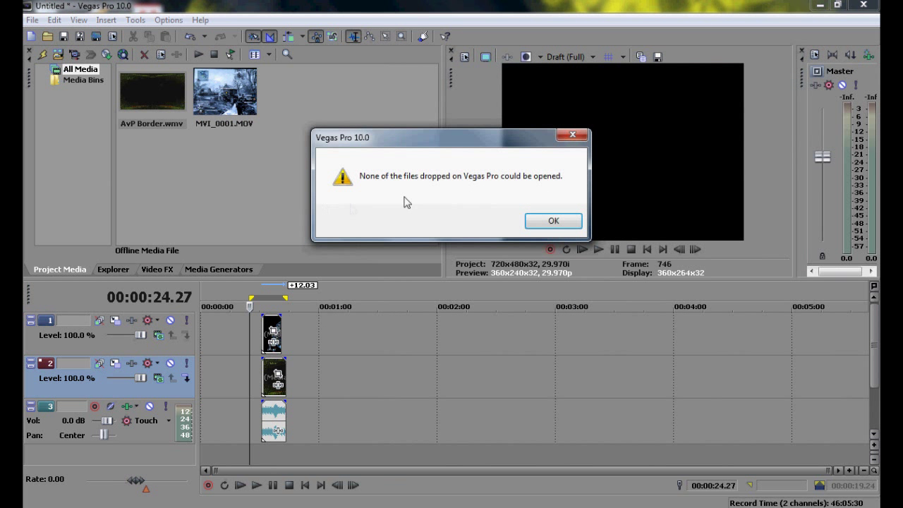
click(527, 219)
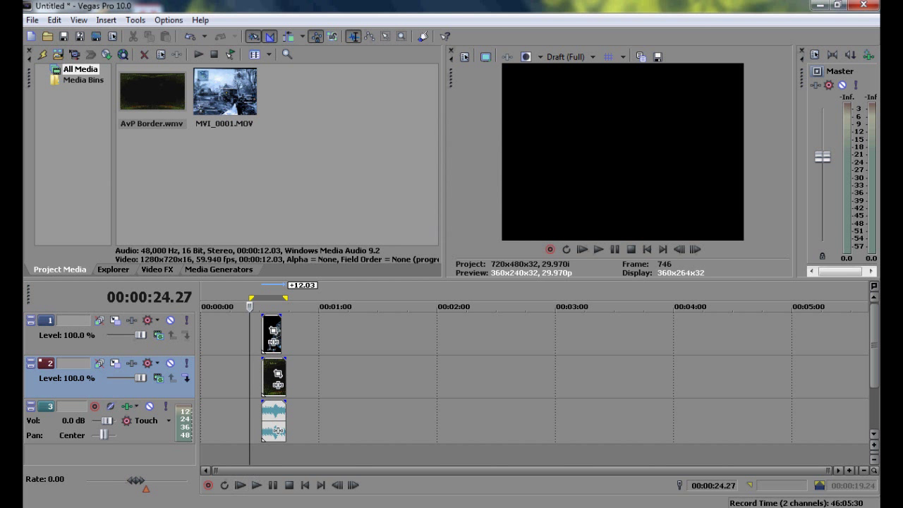
key(alt+Tab)
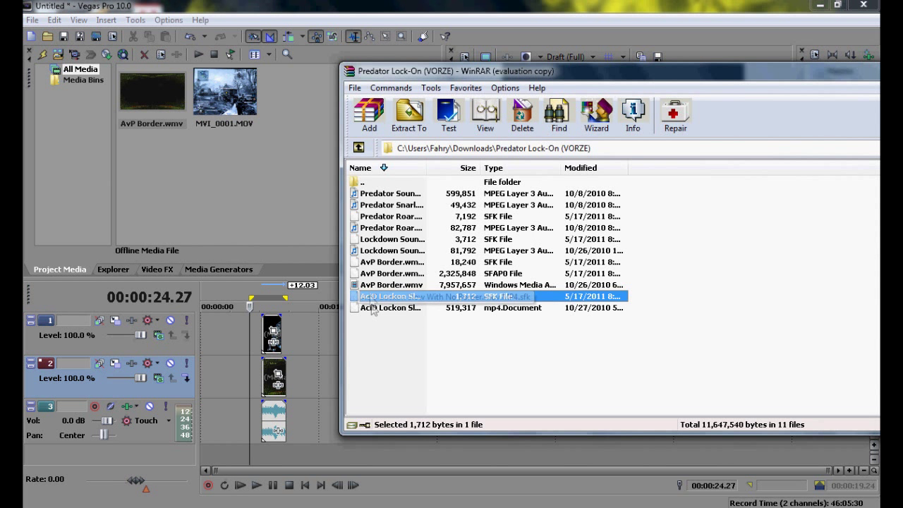
drag(373, 309, 268, 459)
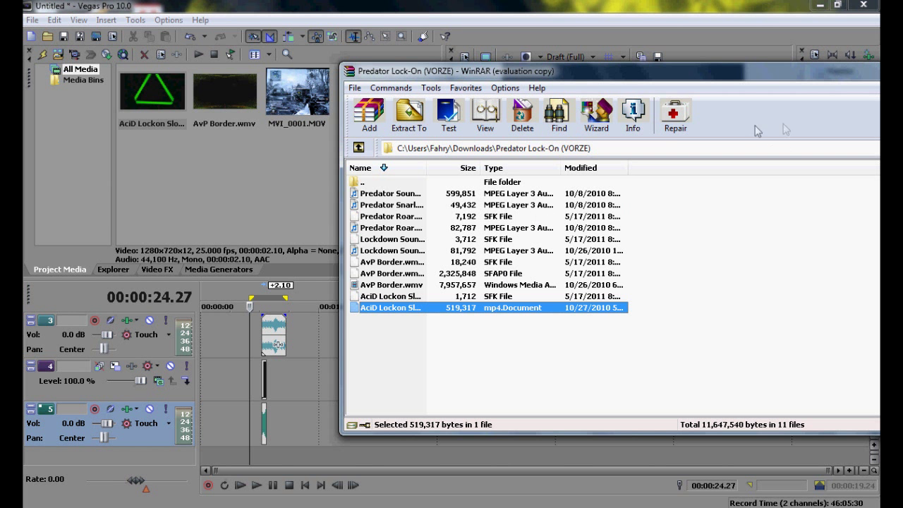
click(314, 356)
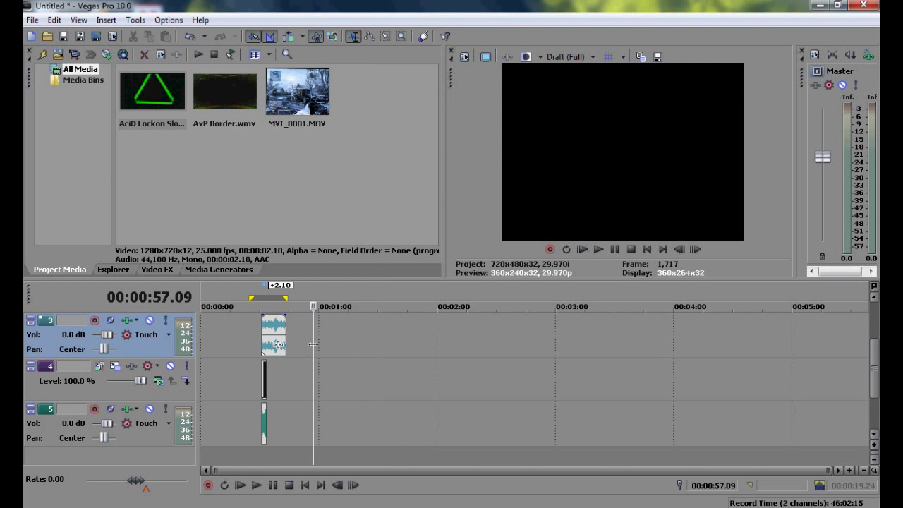
Step: Set video tracks 4, 2 and 1 to Screen compositing at 00:00:31.01
click(266, 360)
click(262, 359)
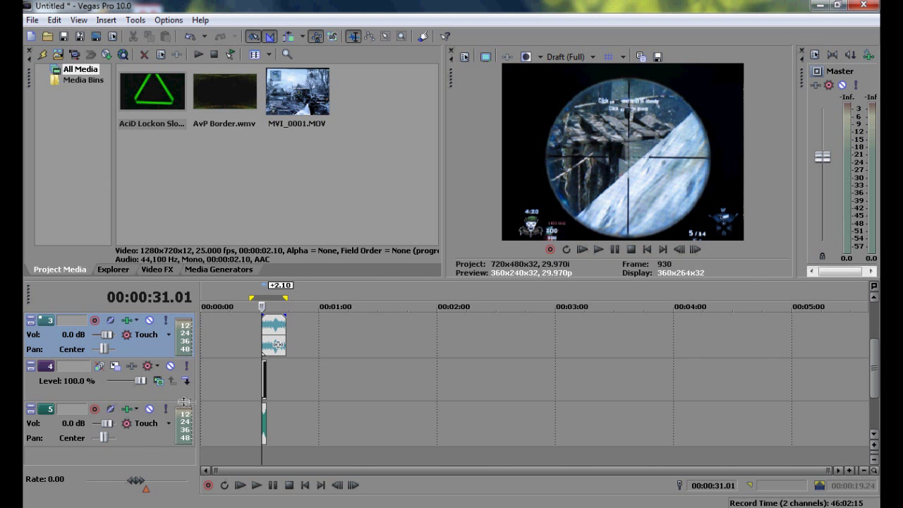
click(158, 381)
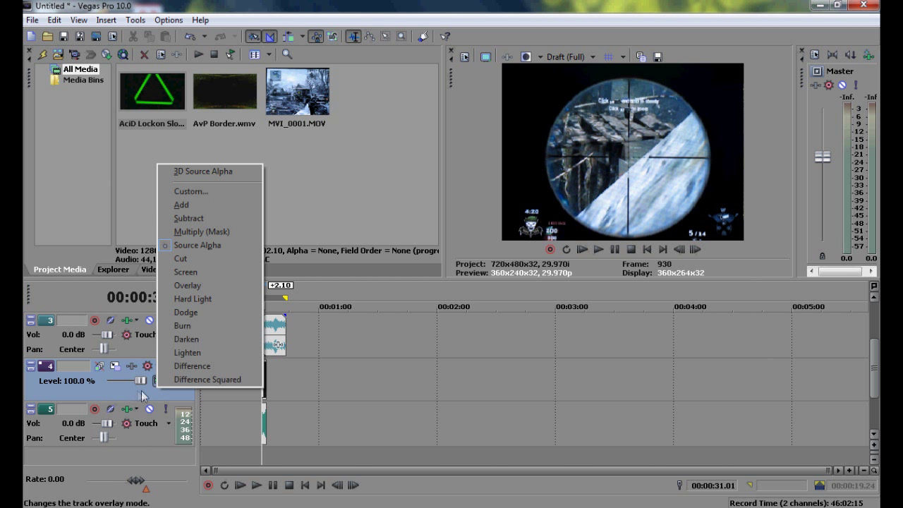
click(187, 276)
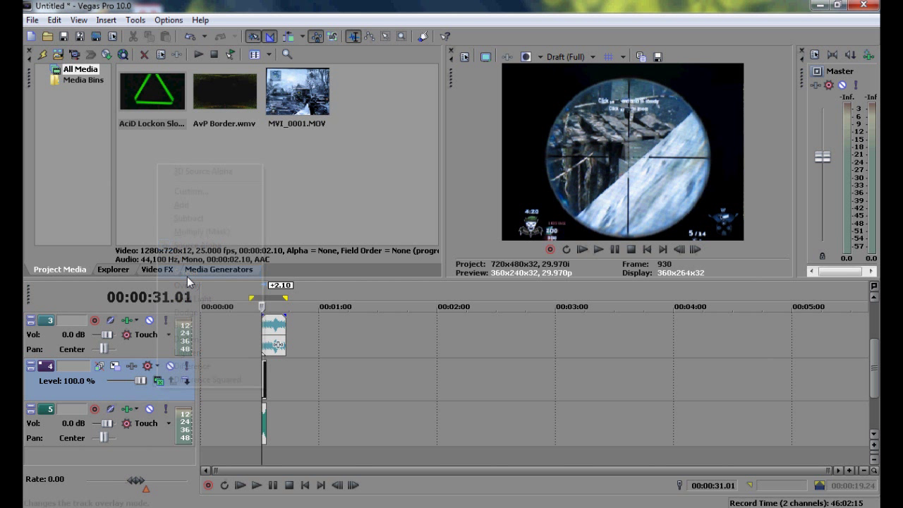
click(874, 298)
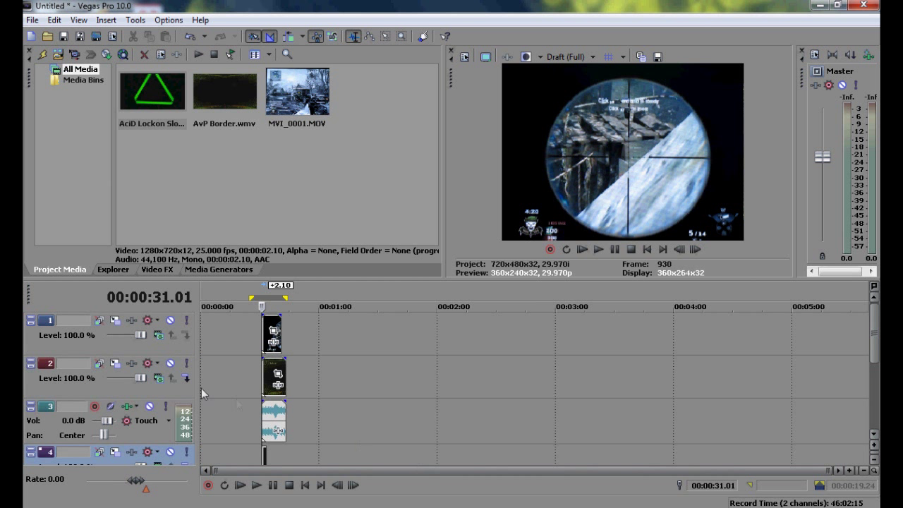
click(160, 378)
click(187, 268)
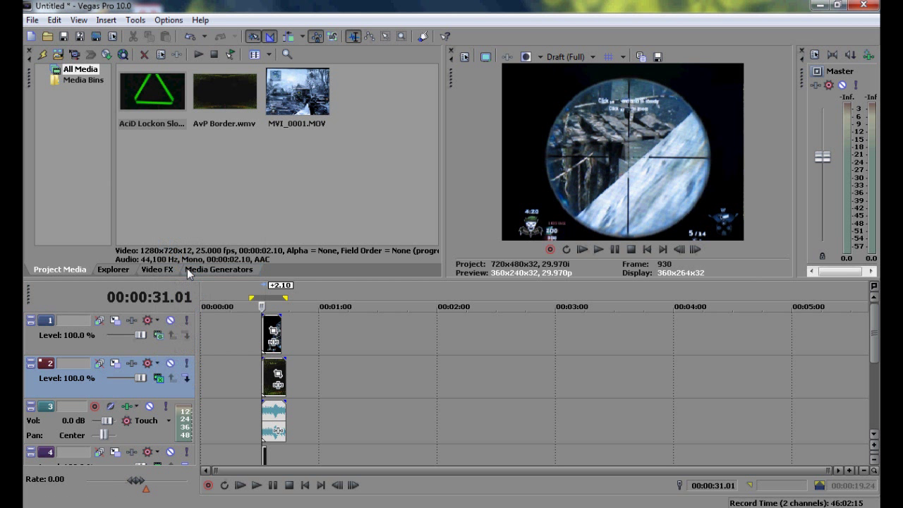
click(159, 336)
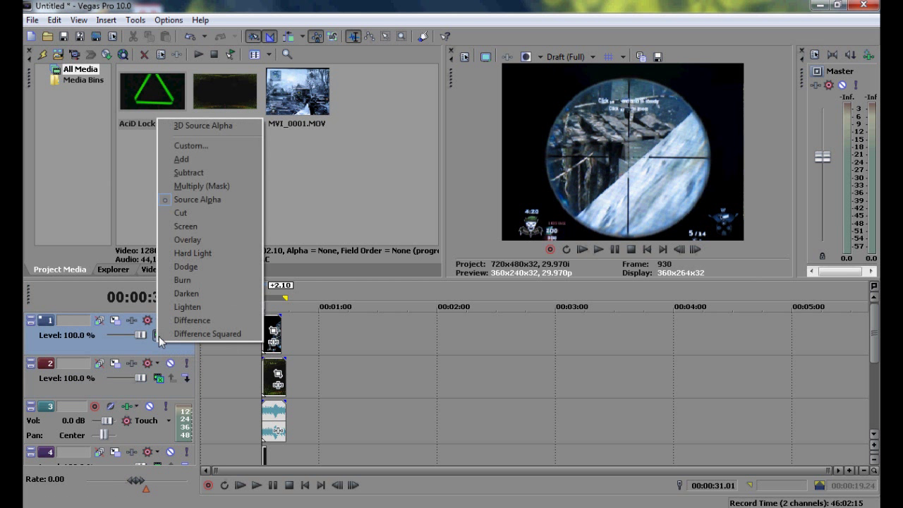
click(175, 229)
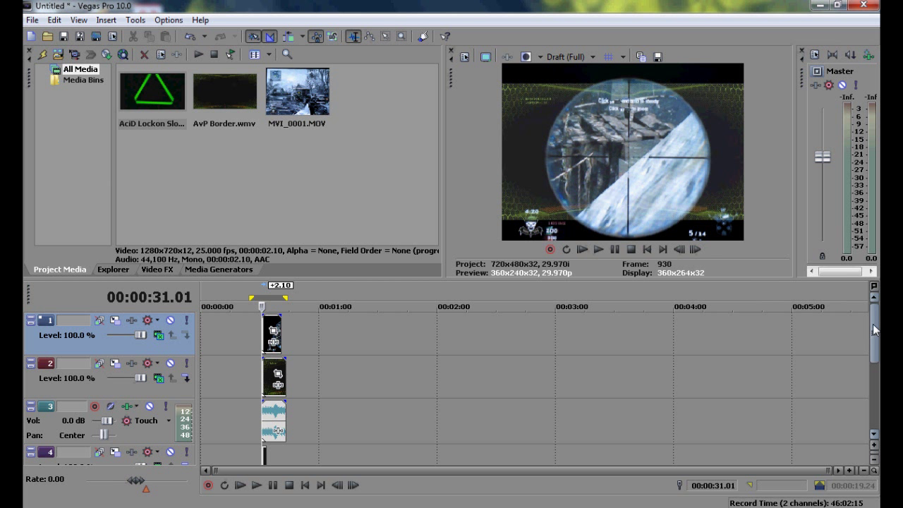
Step: Preview the Screen composite, then bring up the Video FX list
scroll(858, 395, down, 2)
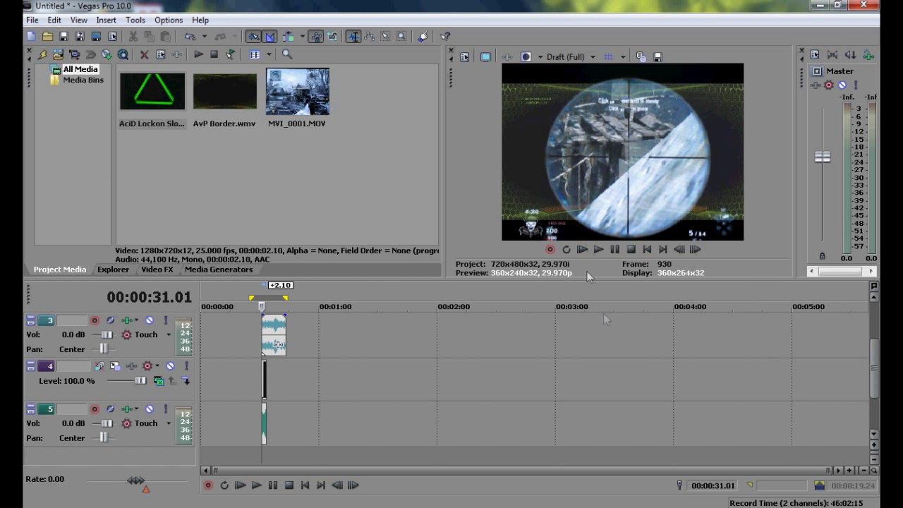
click(598, 250)
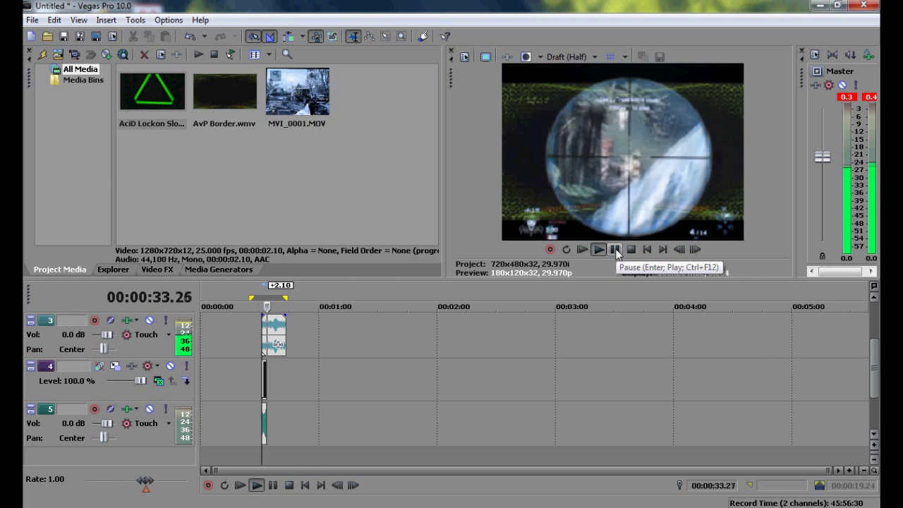
click(615, 251)
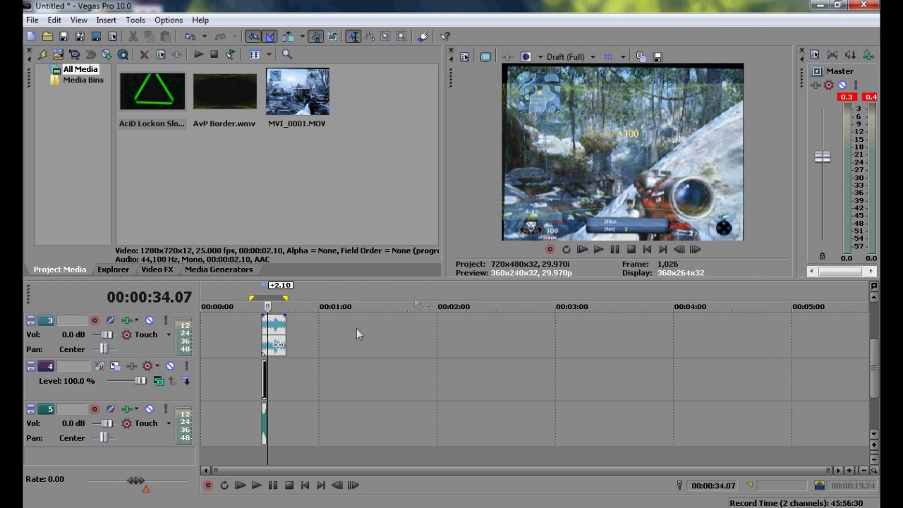
click(157, 269)
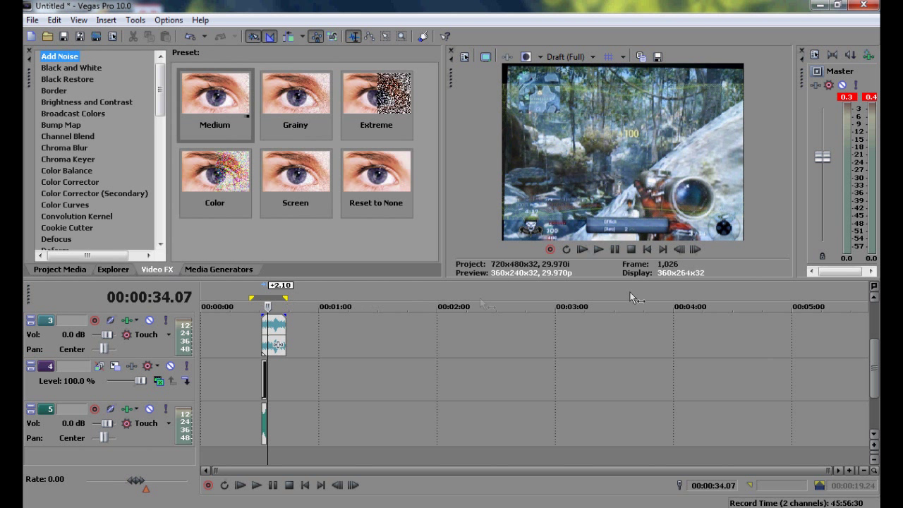
Step: Drop Color Balance's Red Midtones preset onto the track 2 AvP Border clip
click(262, 372)
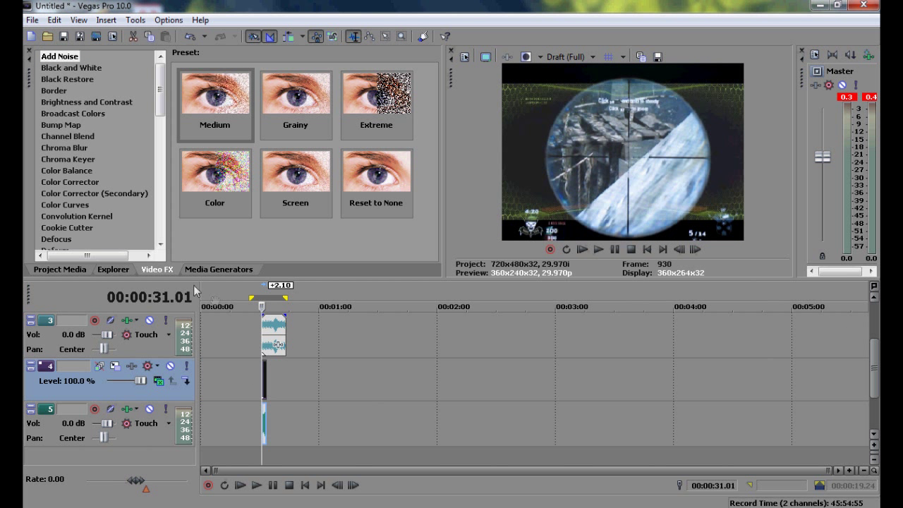
click(86, 162)
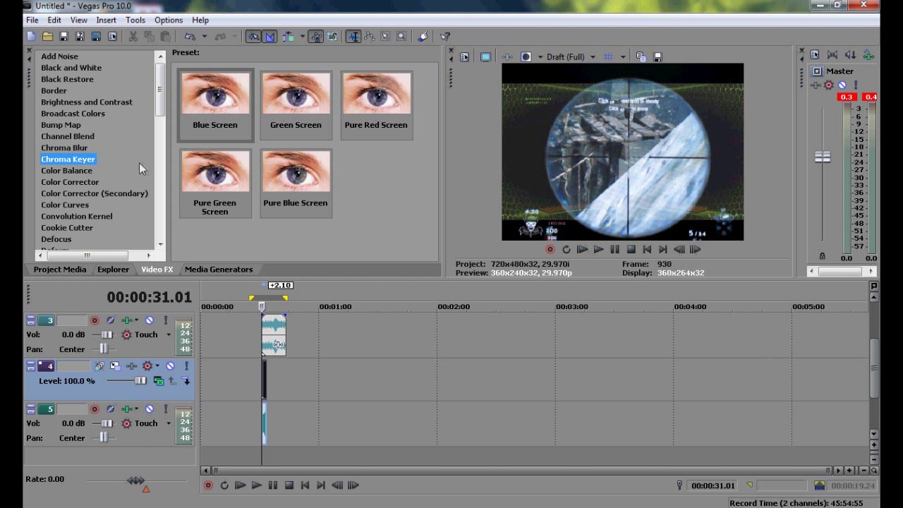
click(58, 125)
click(66, 114)
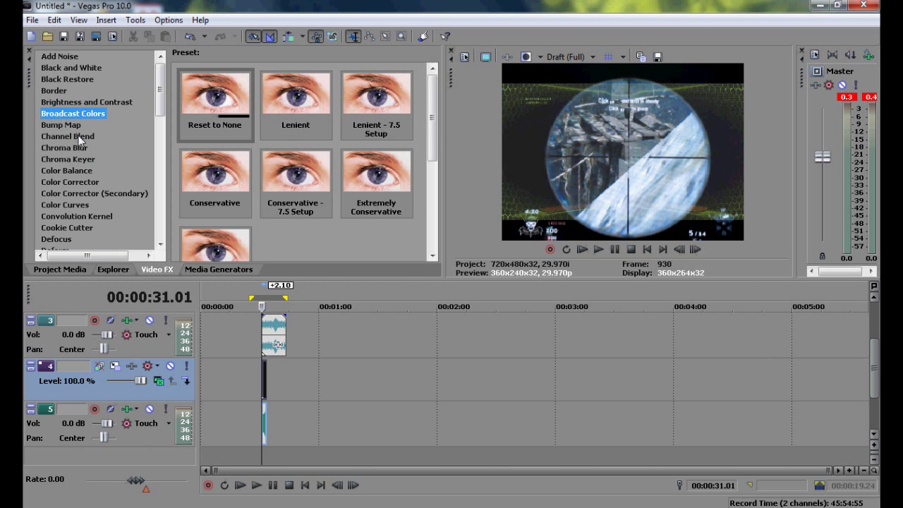
click(75, 173)
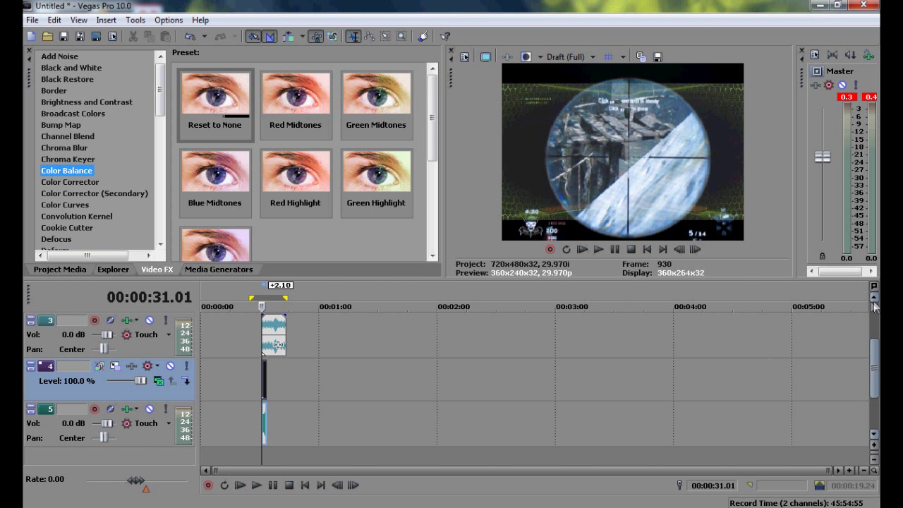
scroll(874, 296, up, 3)
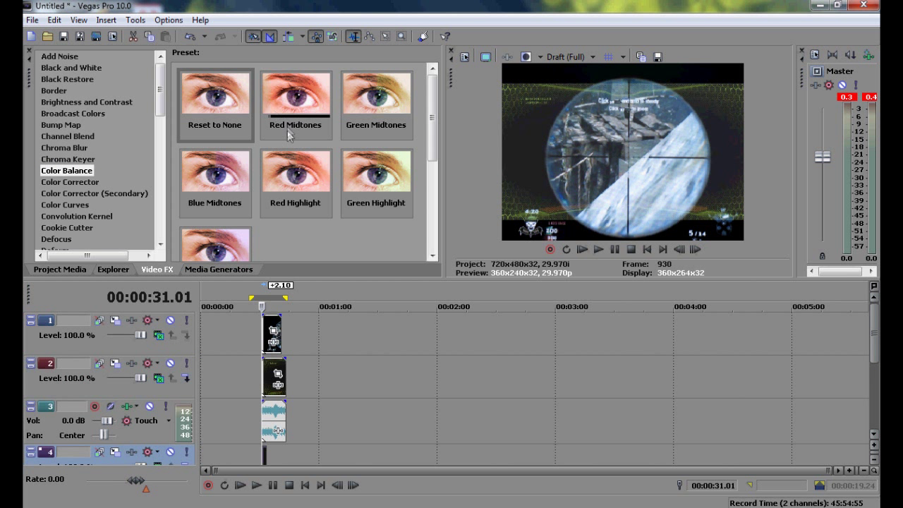
drag(297, 106, 274, 381)
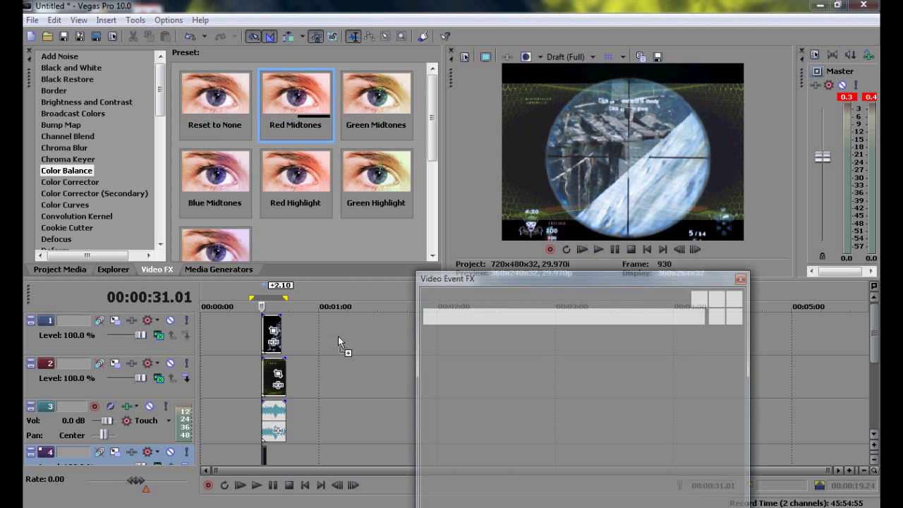
Step: Drag the border's Red slider to 0.5 and Green and Blue to -0.5, then close the FX window
drag(439, 280, 438, 247)
drag(532, 345, 606, 345)
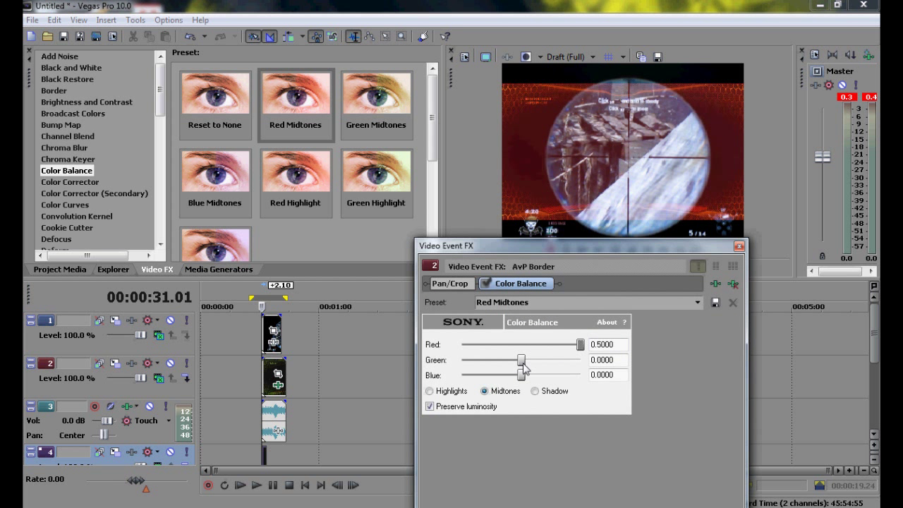
drag(523, 365, 396, 375)
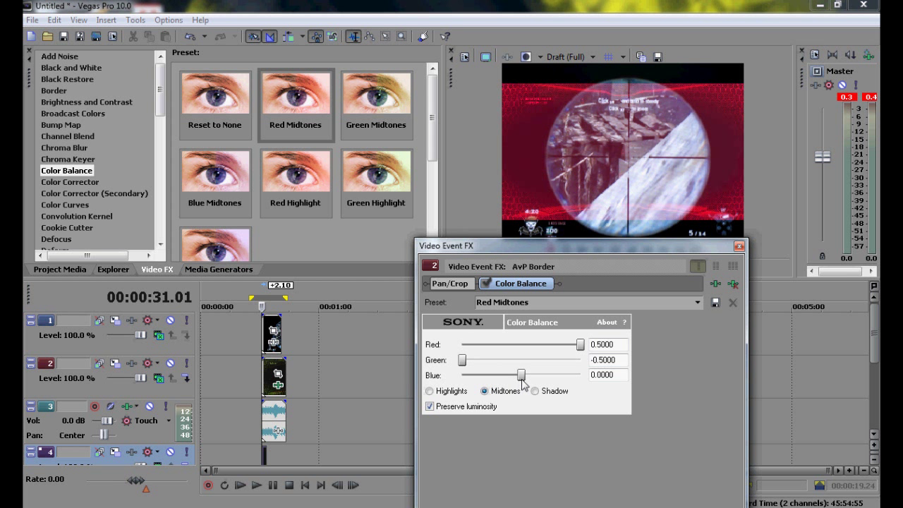
drag(522, 379, 389, 369)
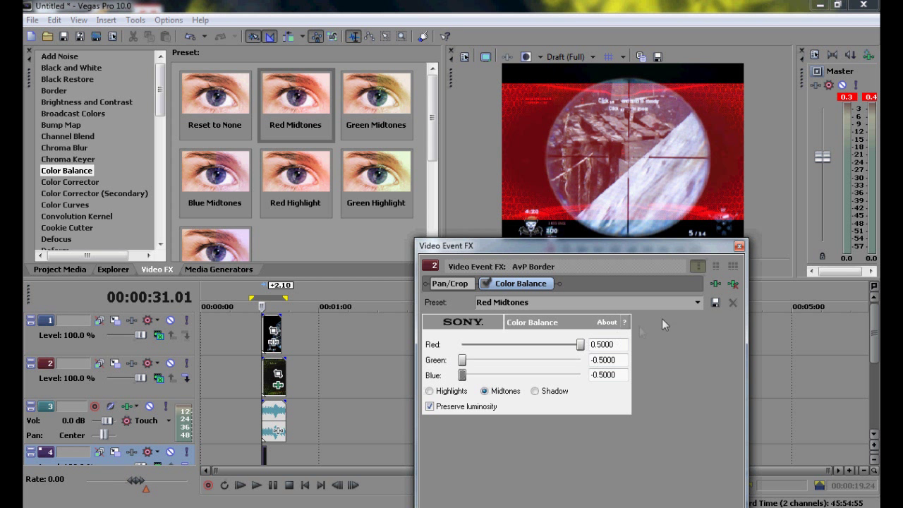
click(739, 247)
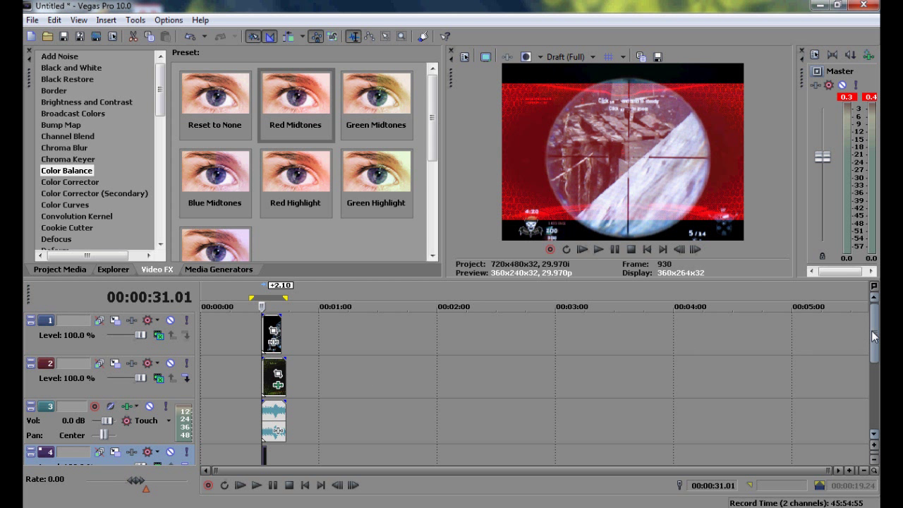
Step: Apply Red Midtones to the track 4 lock-on clip with red 0.5, green and blue -0.5
scroll(874, 339, down, 3)
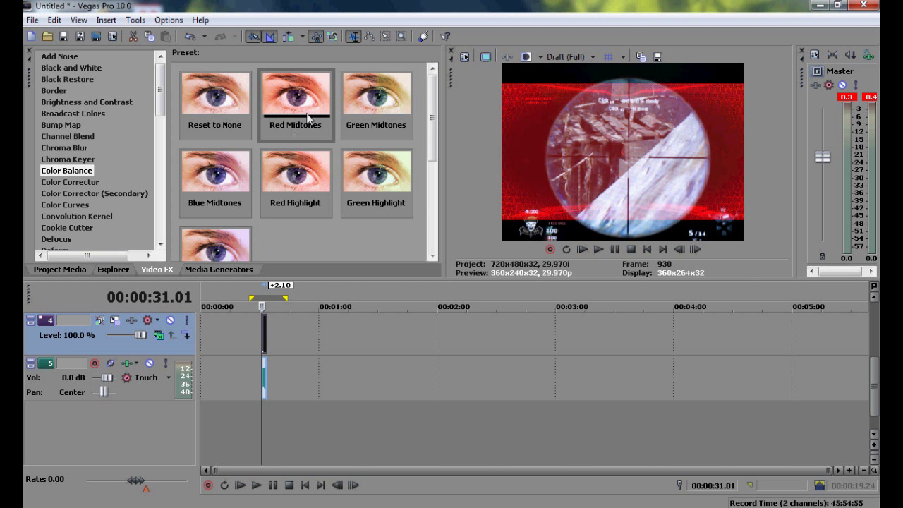
drag(310, 120, 311, 256)
drag(262, 339, 265, 340)
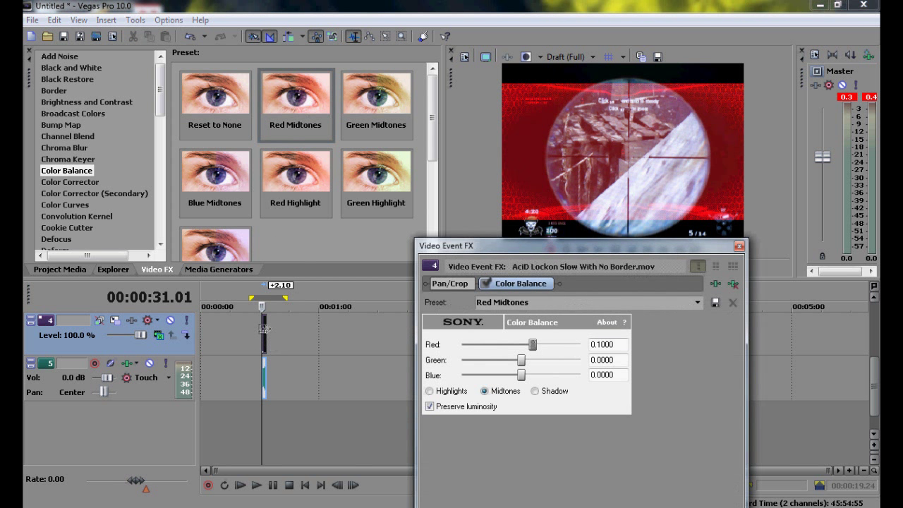
drag(533, 344, 609, 350)
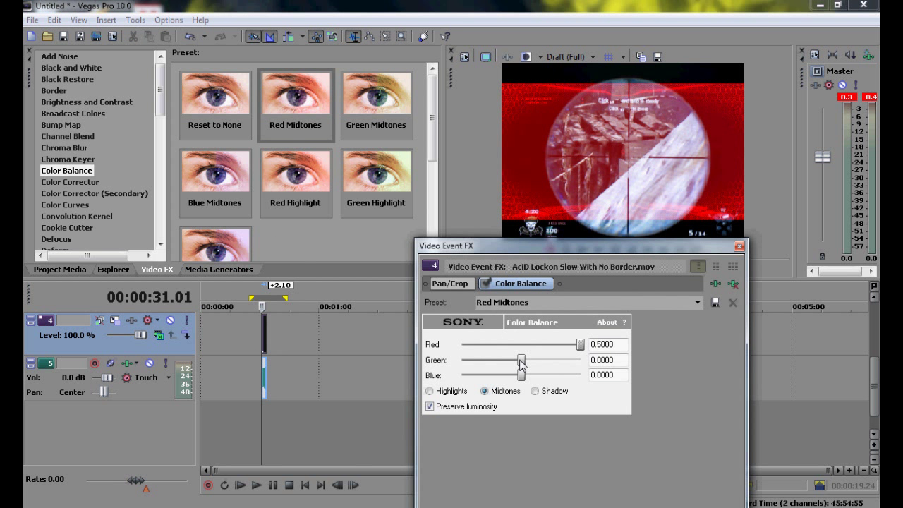
drag(522, 360, 432, 373)
drag(531, 375, 455, 378)
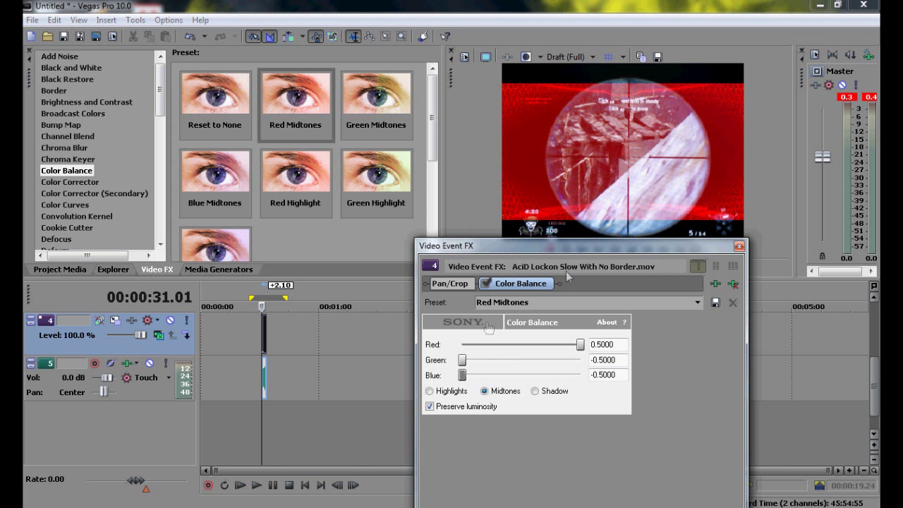
drag(601, 245, 586, 270)
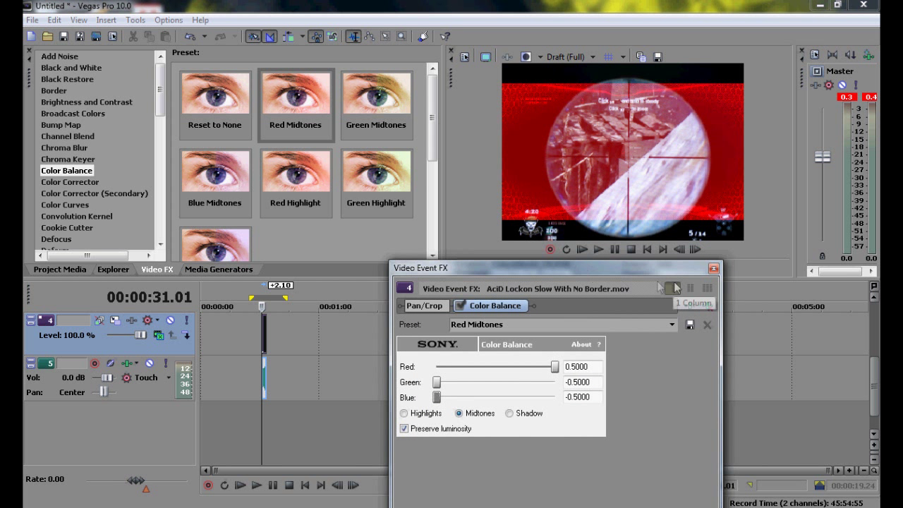
click(711, 268)
Step: Preview the red-tinted composite and bring up the lock-on clip's context menu
click(600, 251)
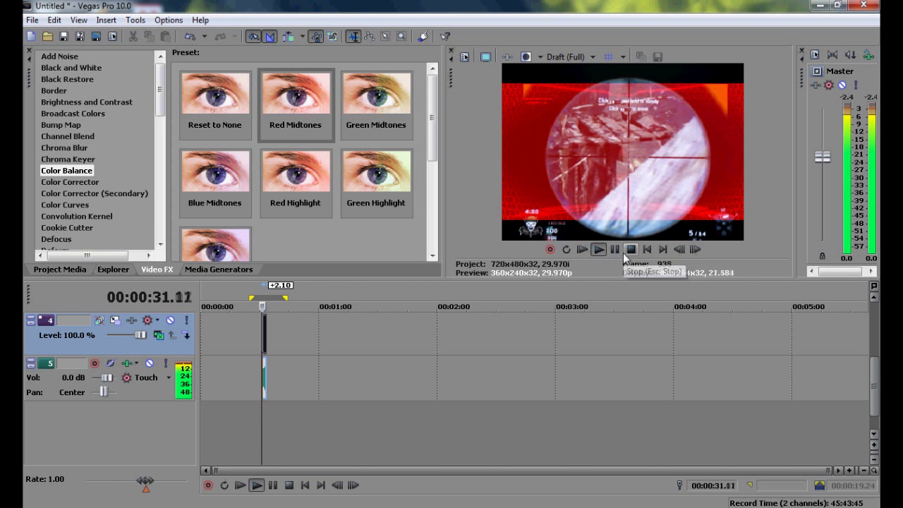
click(616, 252)
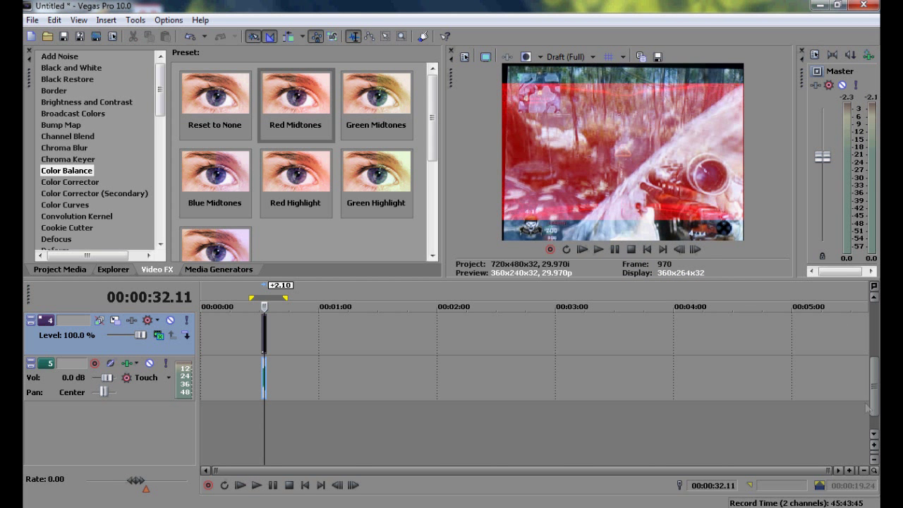
drag(874, 387, 862, 336)
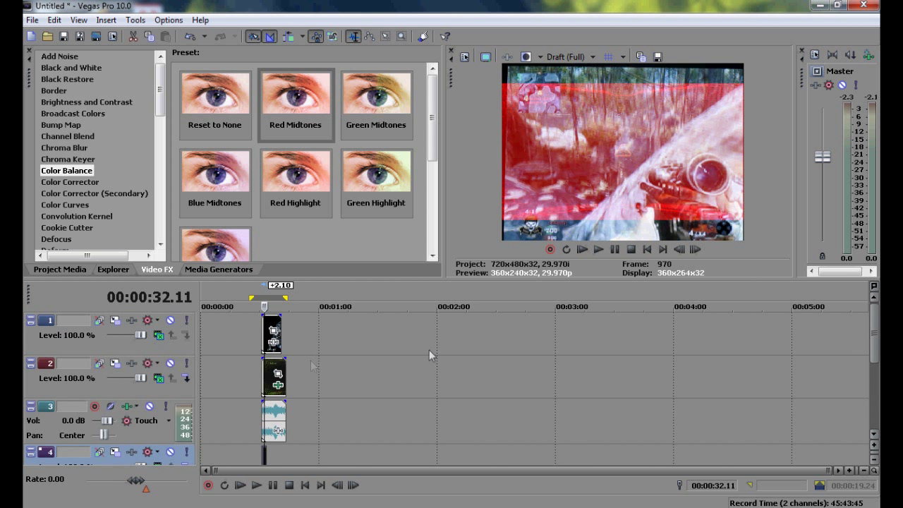
scroll(877, 331, down, 1)
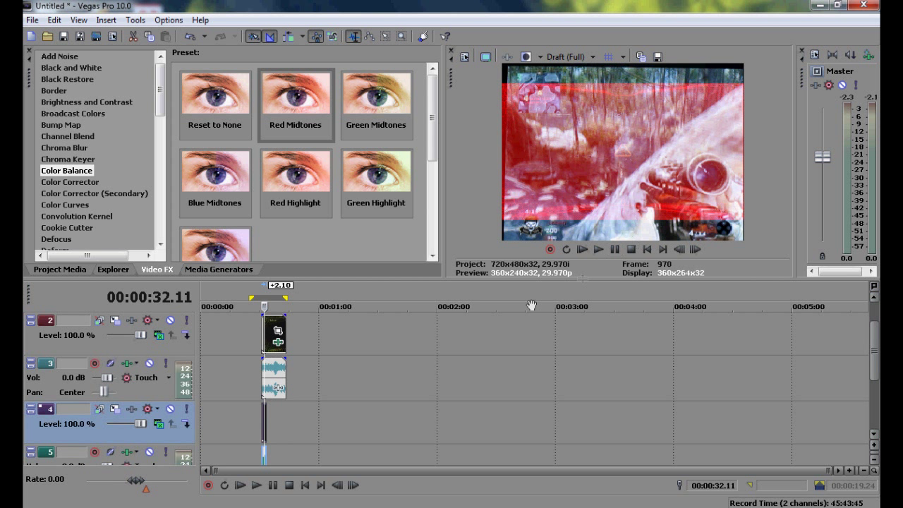
right_click(262, 423)
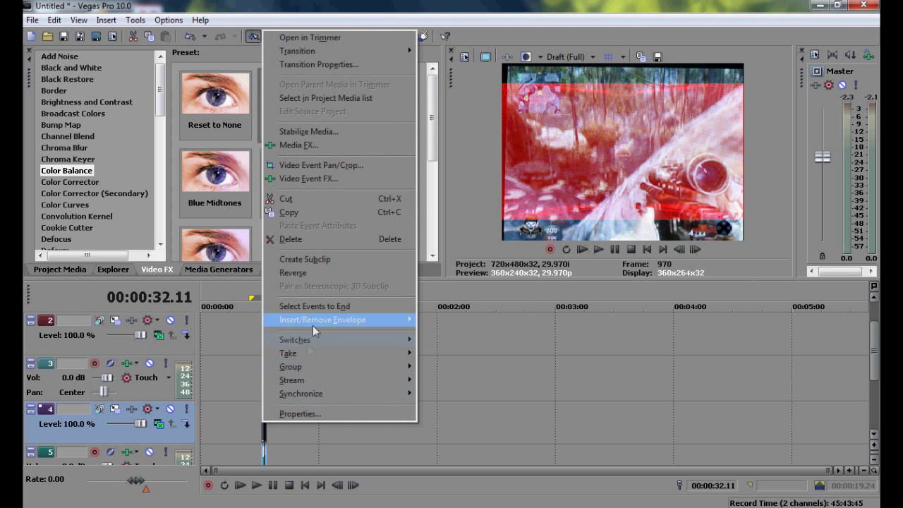
Step: Open Video Event Pan/Crop for the lock-on overlay and preview the clip
click(348, 165)
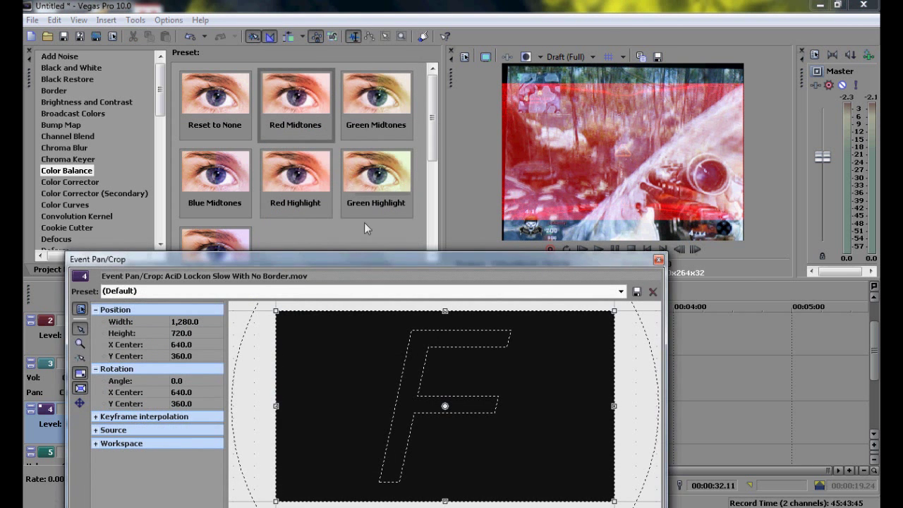
drag(424, 258, 430, 236)
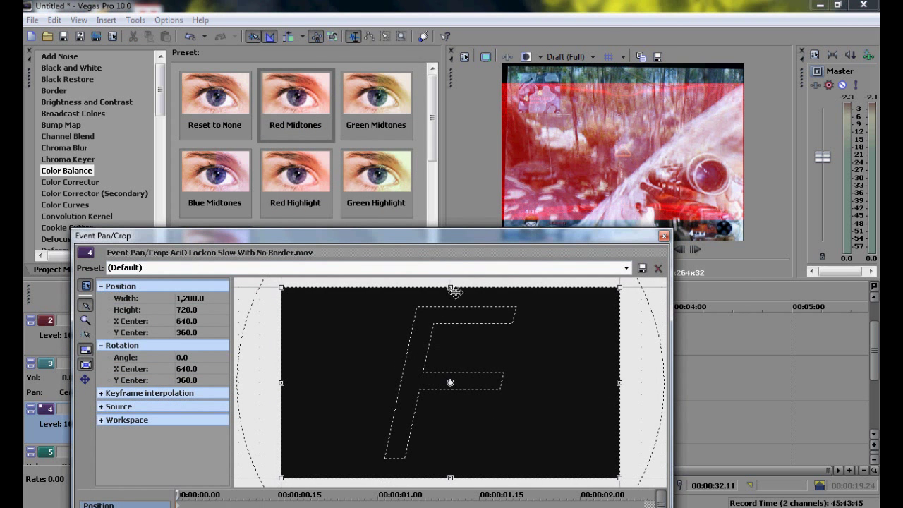
scroll(455, 291, down, 3)
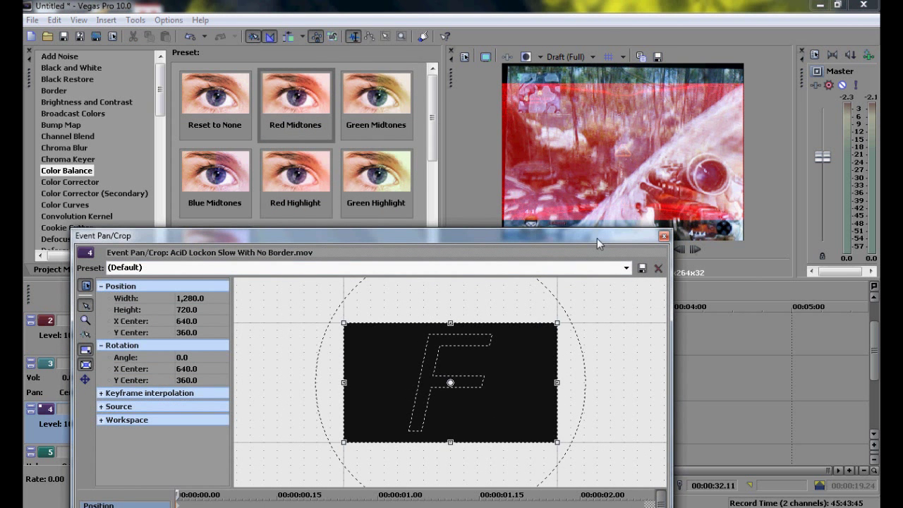
drag(598, 238, 661, 300)
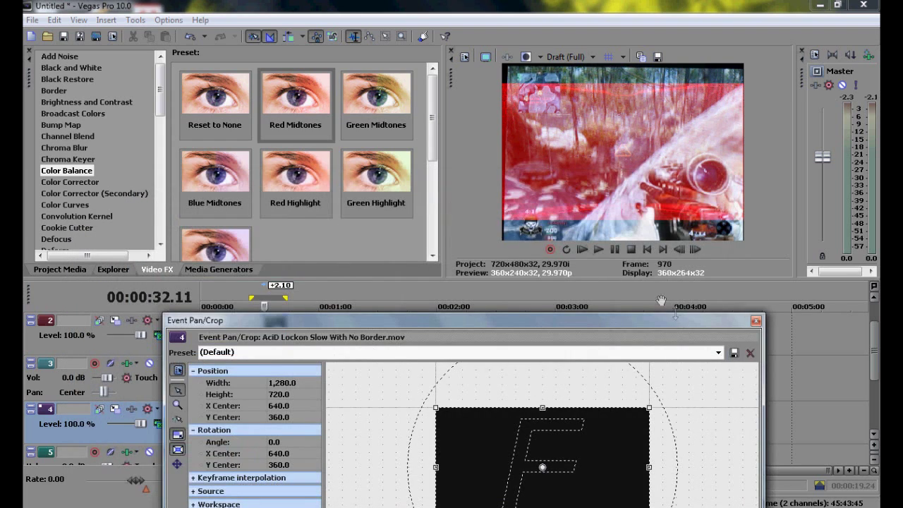
click(598, 254)
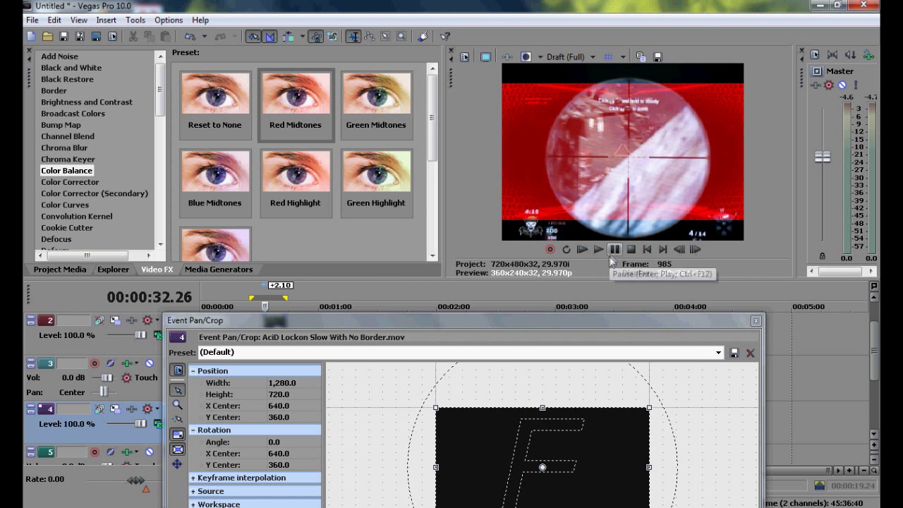
click(615, 249)
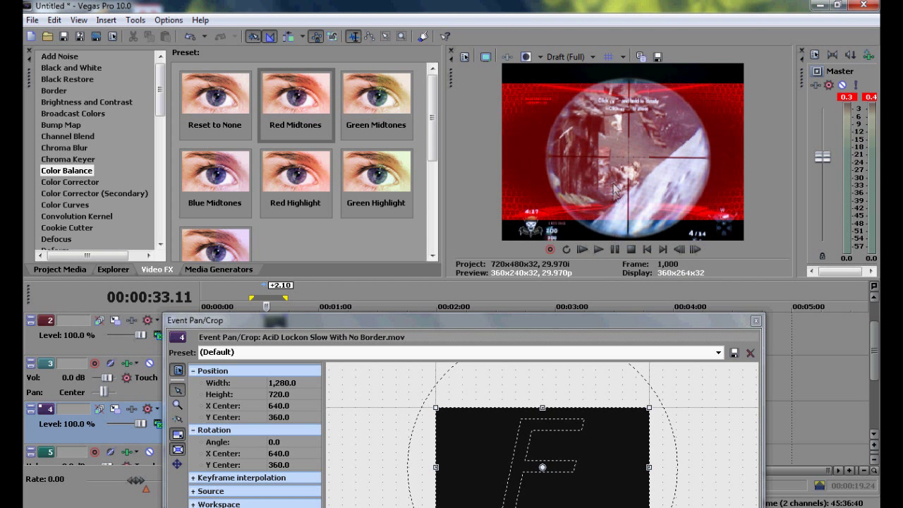
Step: Move the lock-on crop frame to centre 619.9, 259.3 and close Pan/Crop
drag(616, 320, 644, 364)
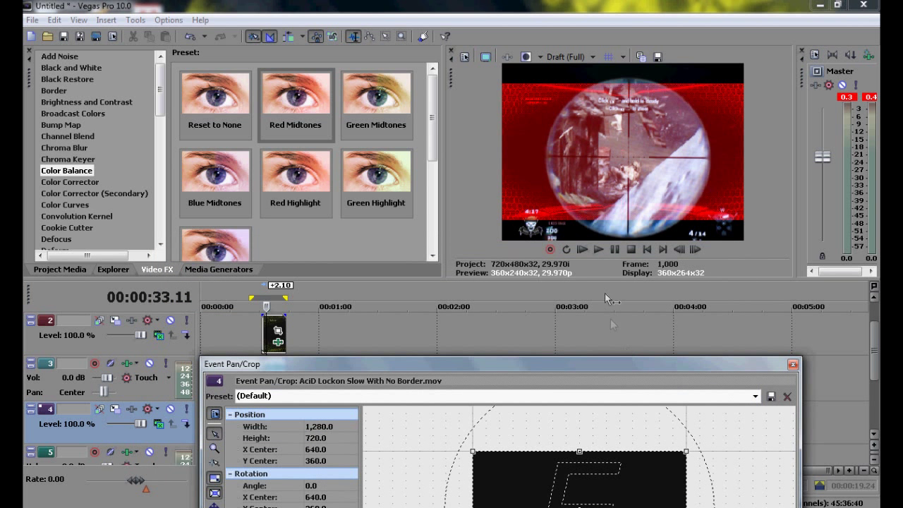
click(260, 341)
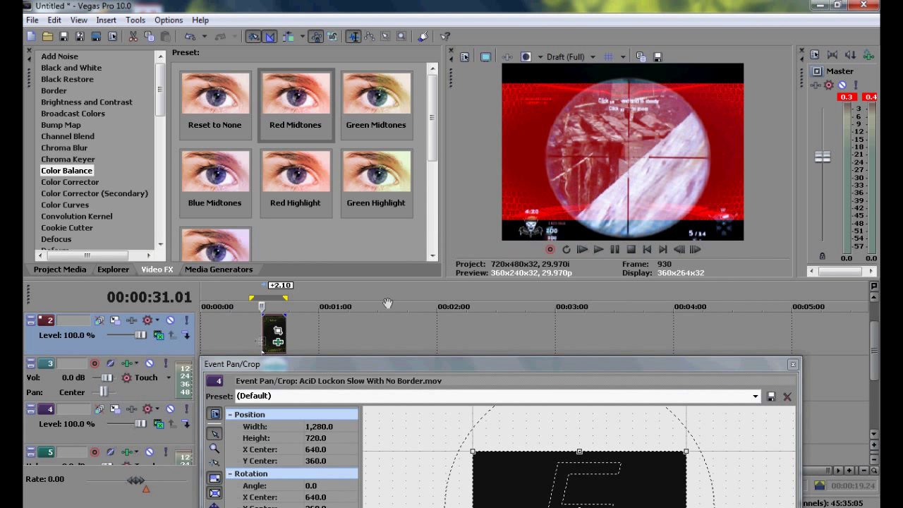
click(600, 250)
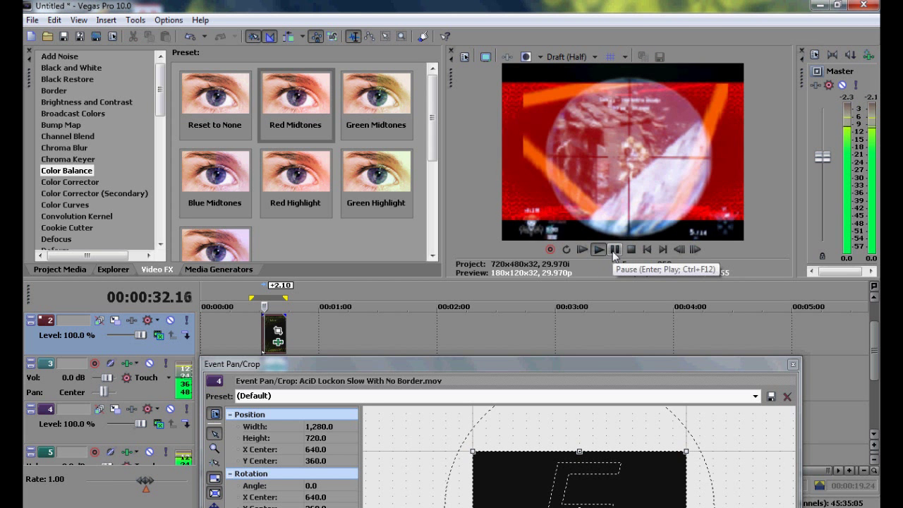
click(614, 250)
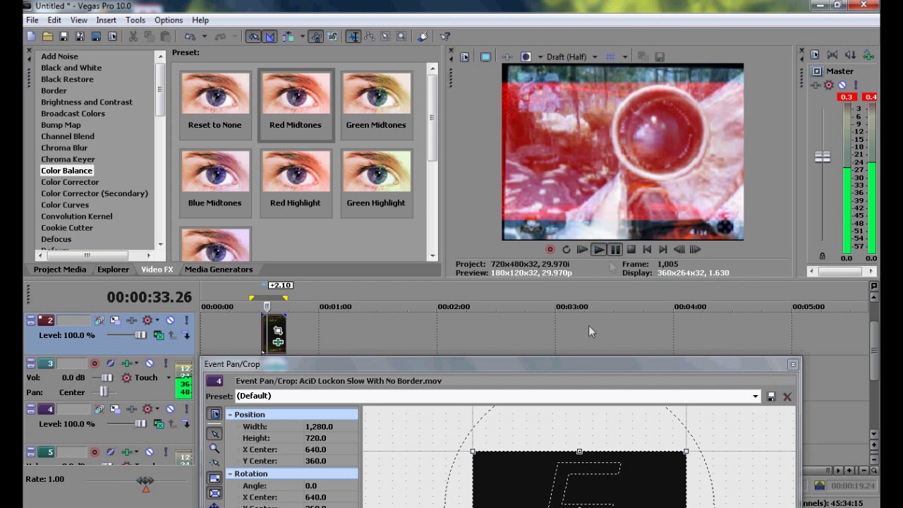
drag(583, 364, 591, 284)
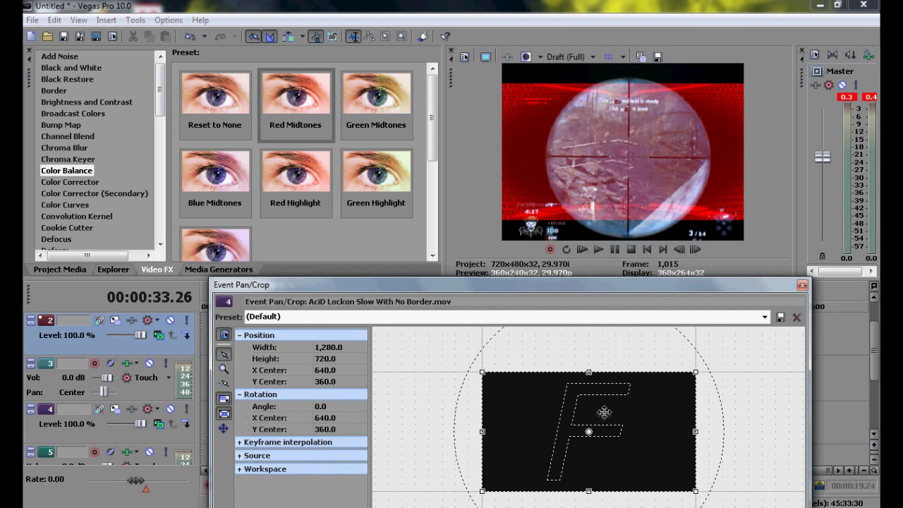
mouse_move(604, 413)
mouse_down()
mouse_move(626, 420)
mouse_move(601, 396)
mouse_up()
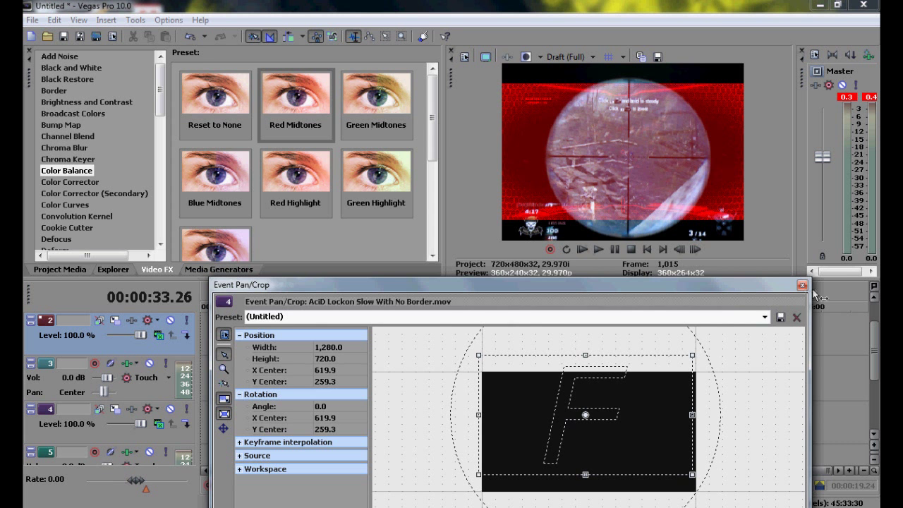
click(802, 286)
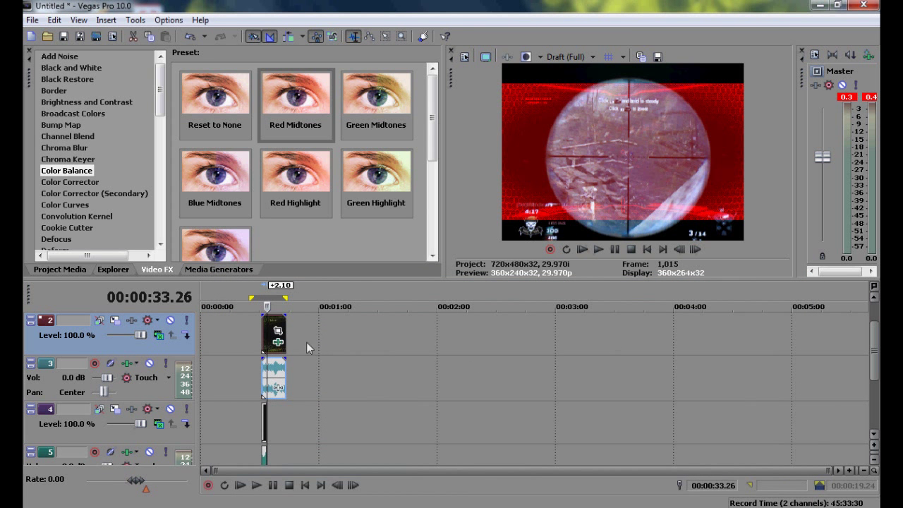
click(600, 250)
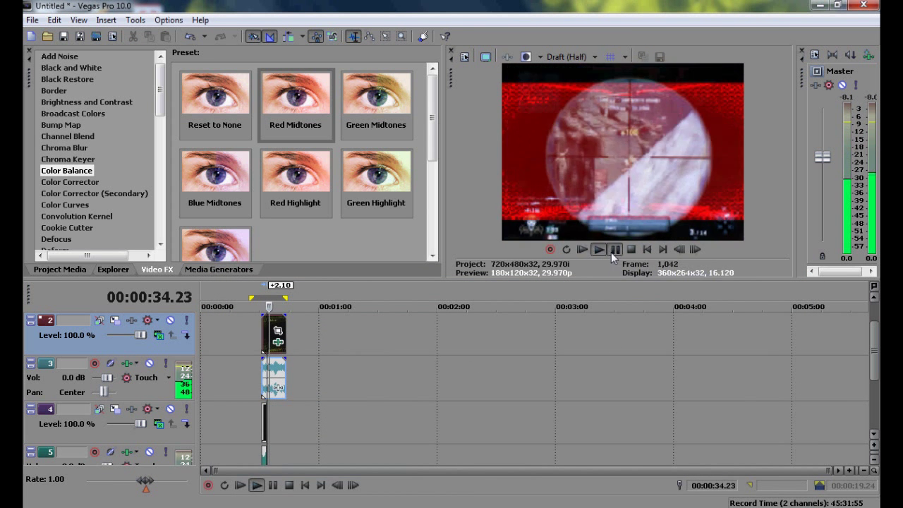
click(612, 251)
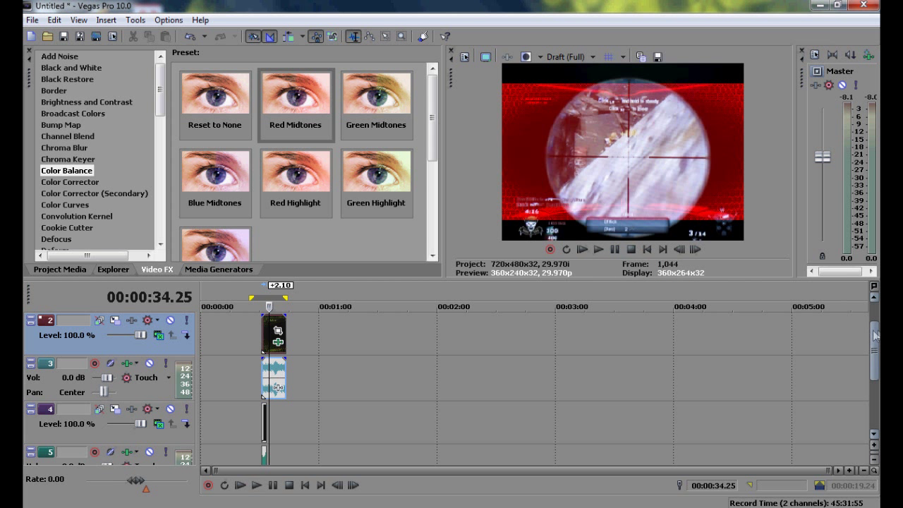
drag(873, 335, 855, 307)
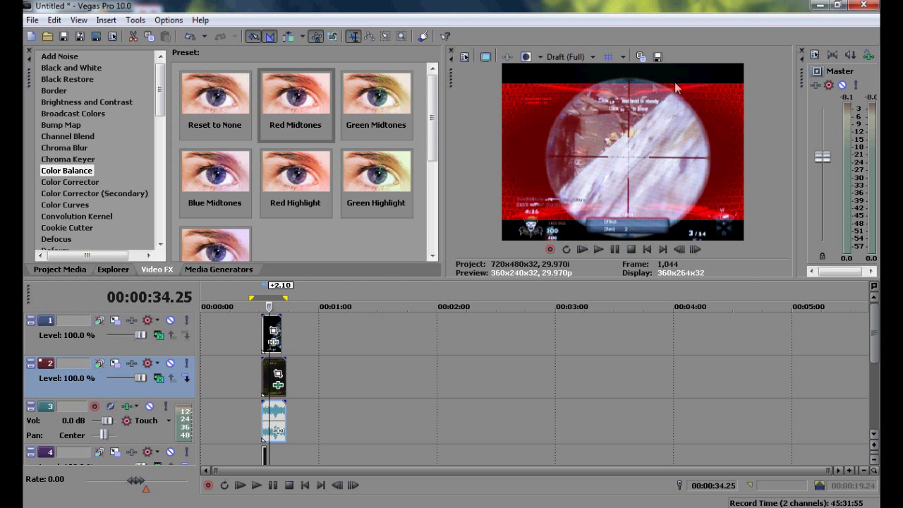
Step: Untick Maintain aspect ratio in the AvP Border event's Properties so it stretches full frame
right_click(277, 372)
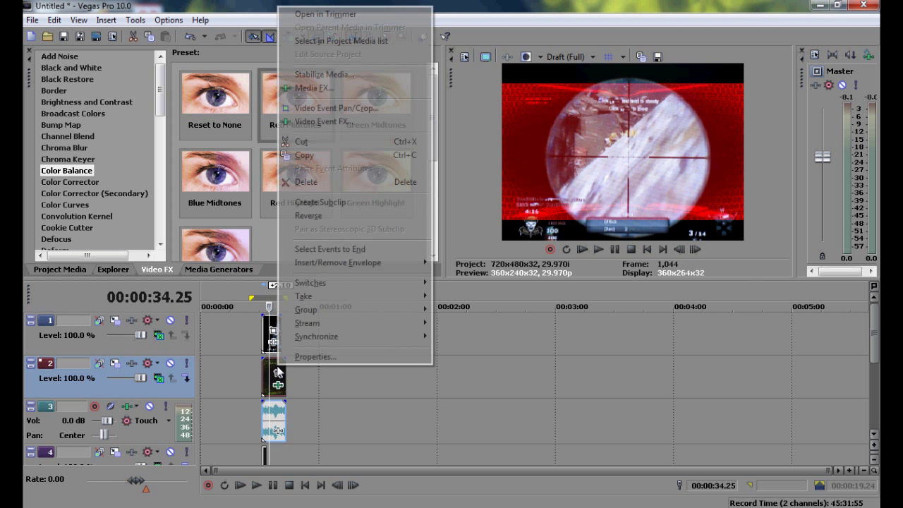
click(289, 362)
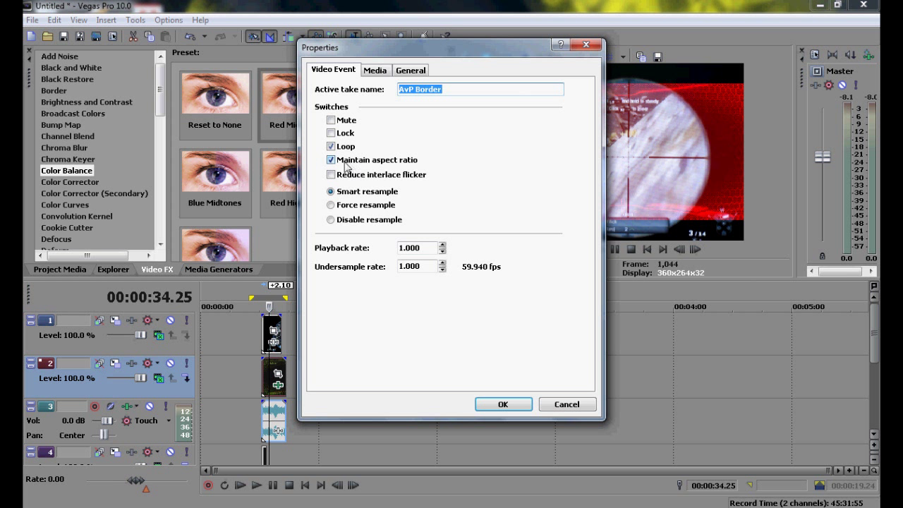
click(336, 162)
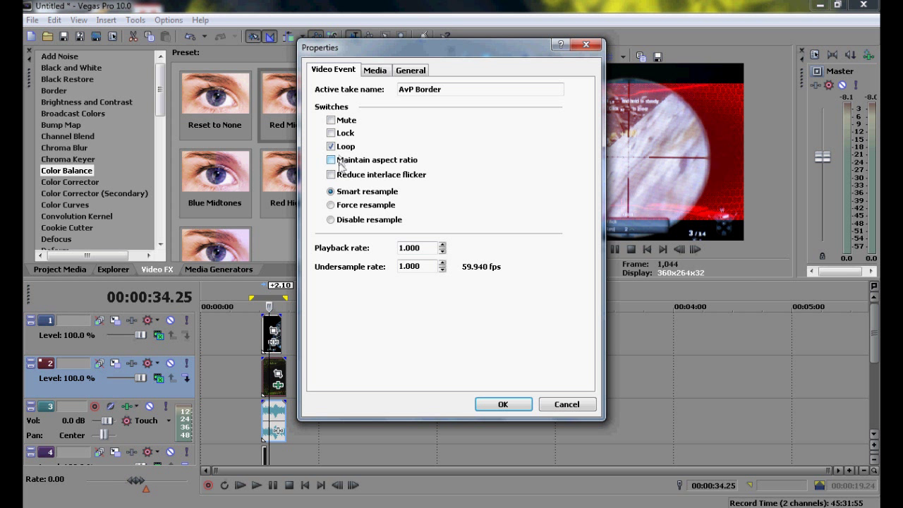
click(503, 404)
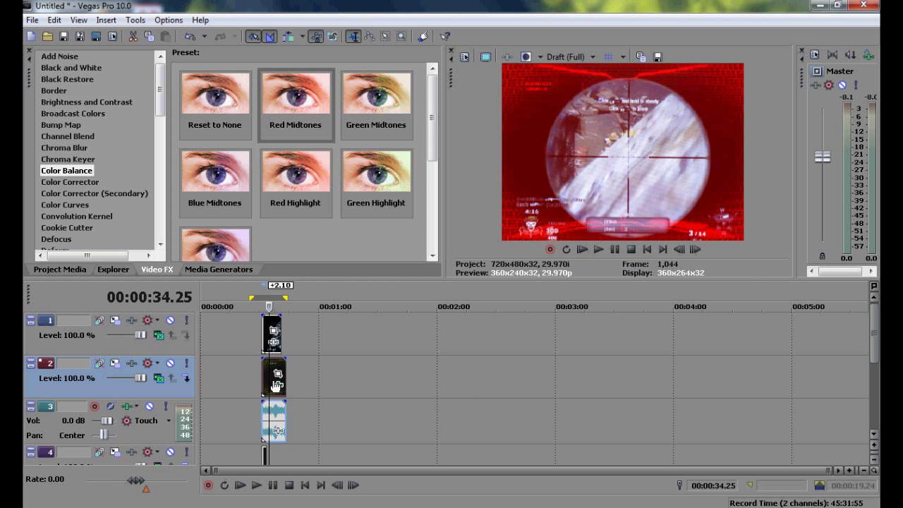